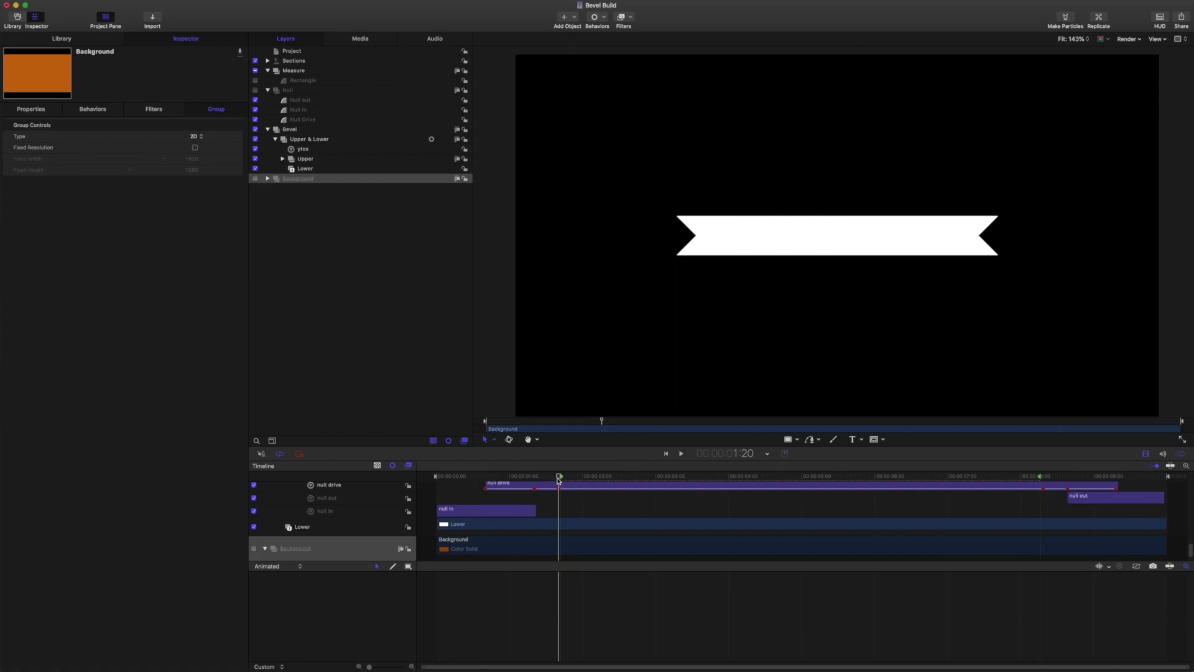
Preview the ribbon animation and toggle the Lower half's visibility off and on twice.
mouse_move(559, 477)
left_mouse_down()
mouse_move(429, 479)
mouse_move(563, 479)
left_mouse_up()
left_click(255, 170)
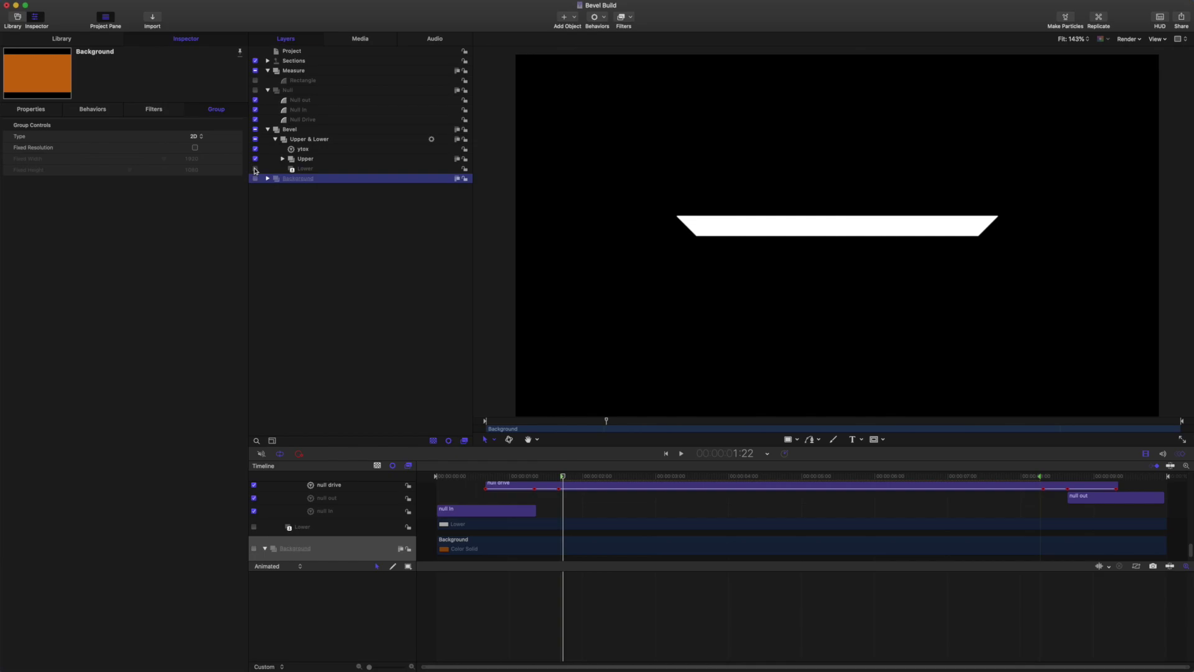
left_click(255, 169)
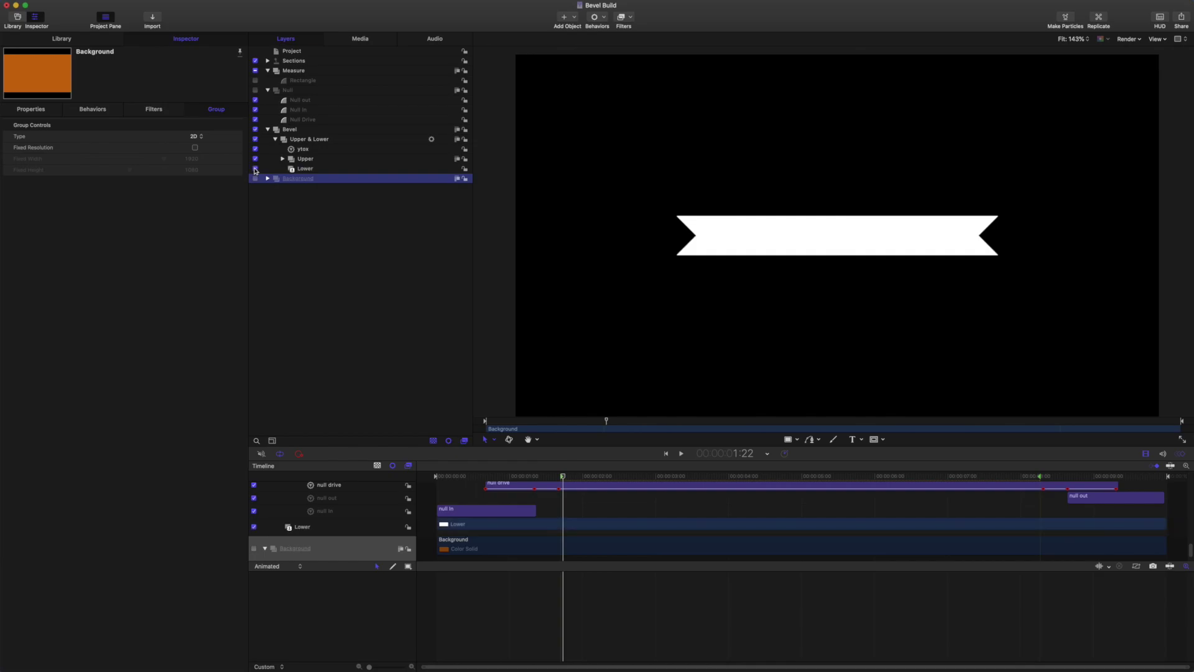
left_click(255, 170)
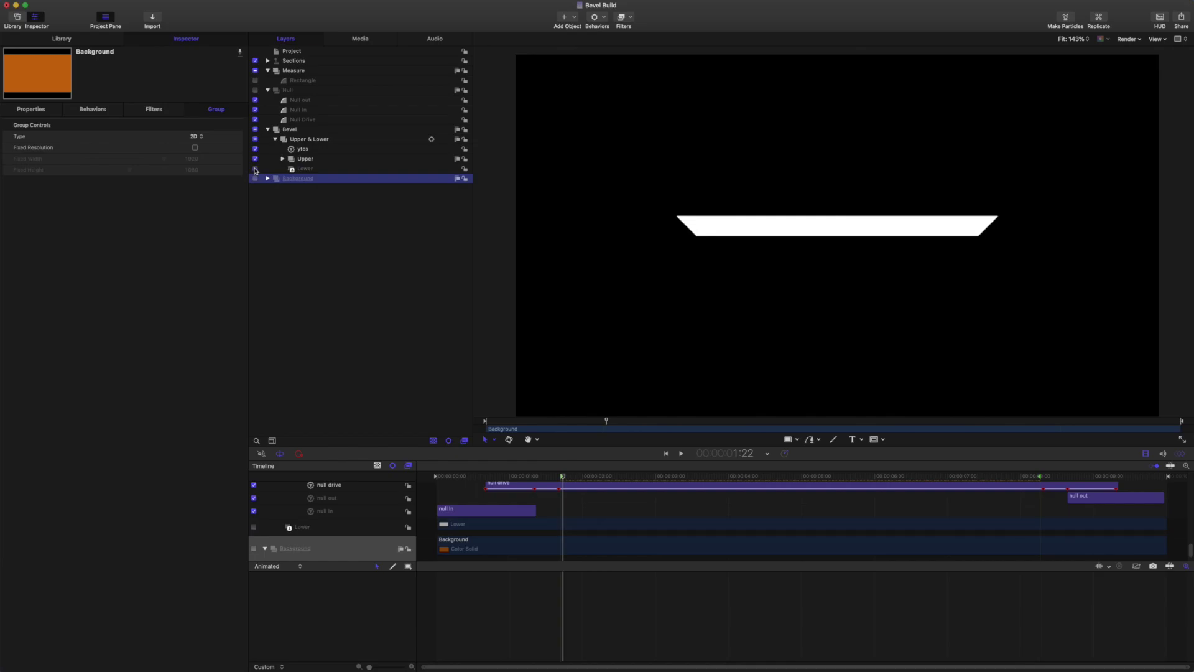
left_click(255, 169)
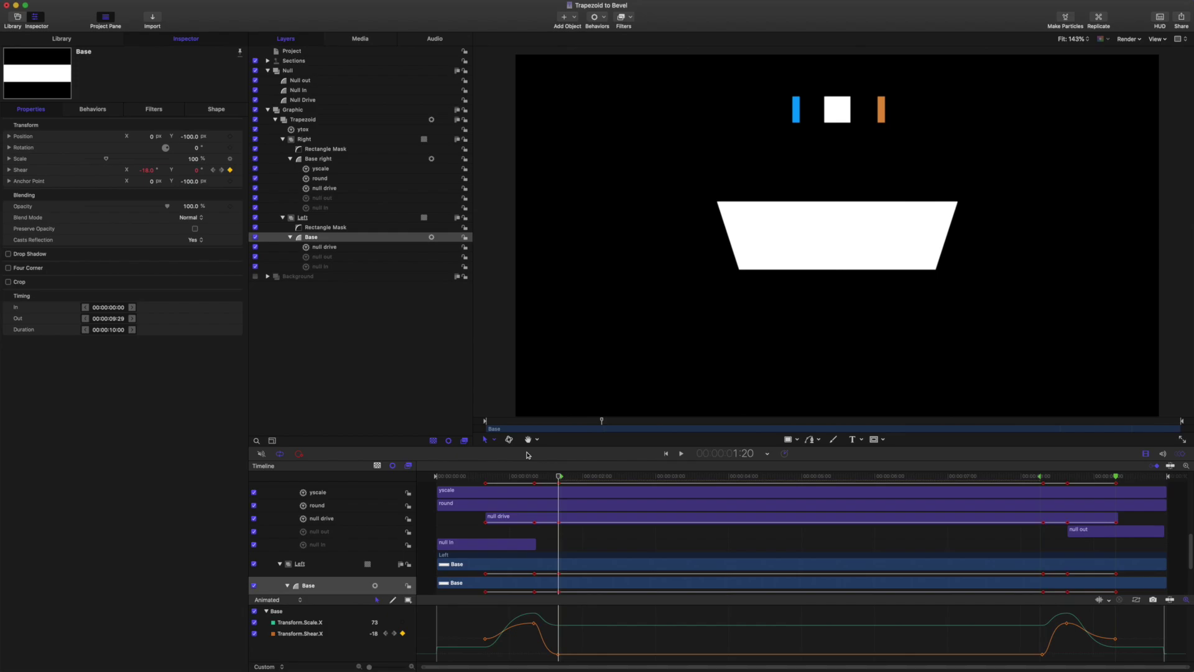
Toggle the Right half's visibility off and on, then scrub the timeline to watch the trapezoid.
left_click(255, 140)
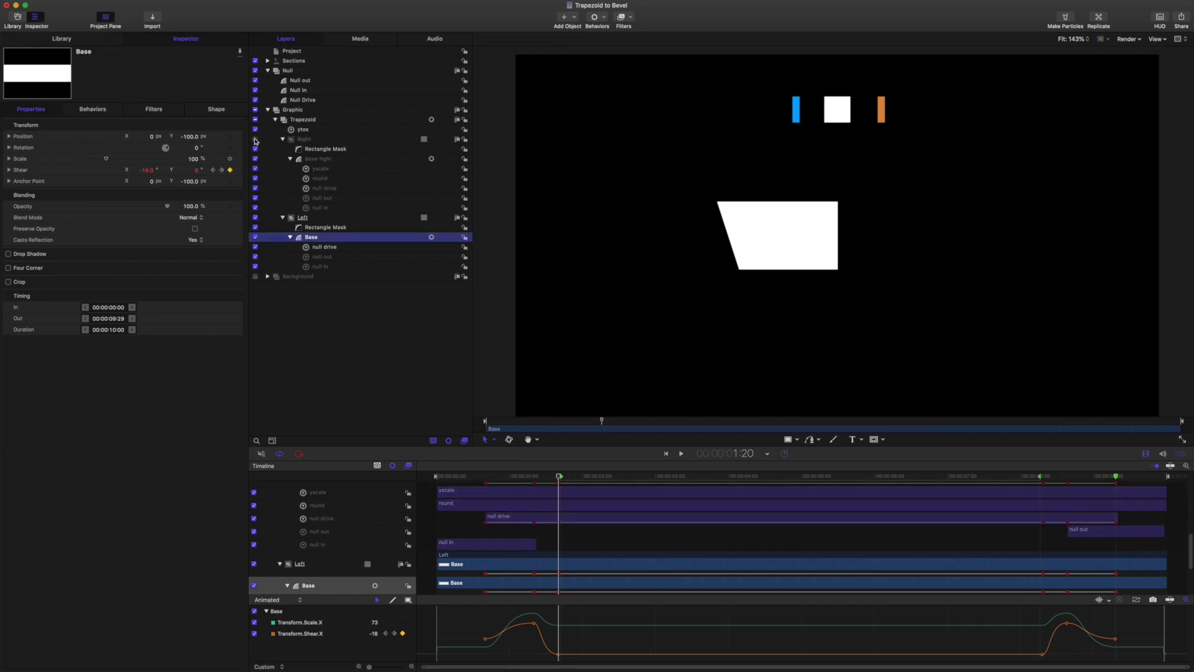
left_click(255, 140)
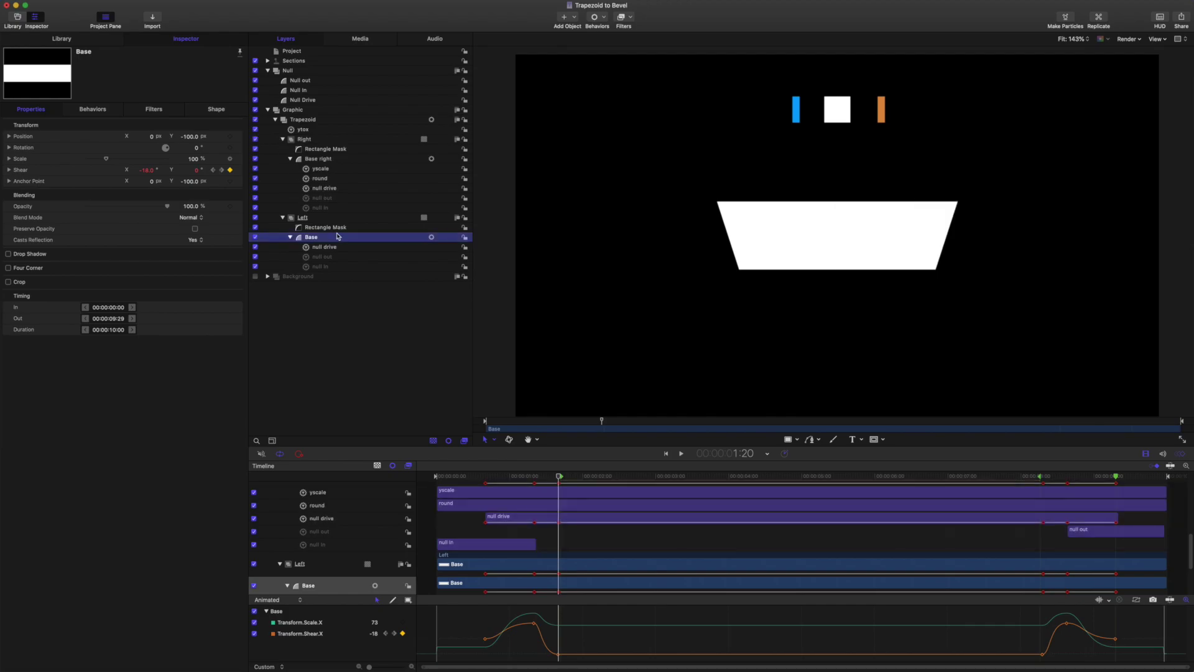
left_click(559, 477)
left_click_drag(559, 477, 516, 484)
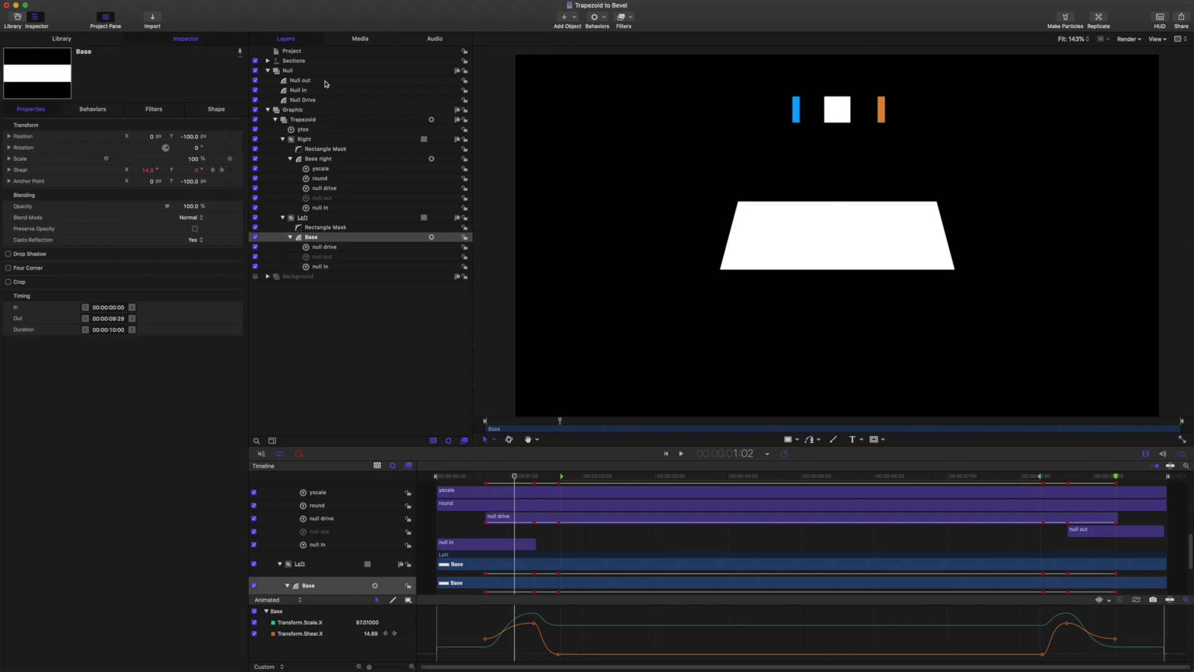
left_click_drag(514, 477, 564, 478)
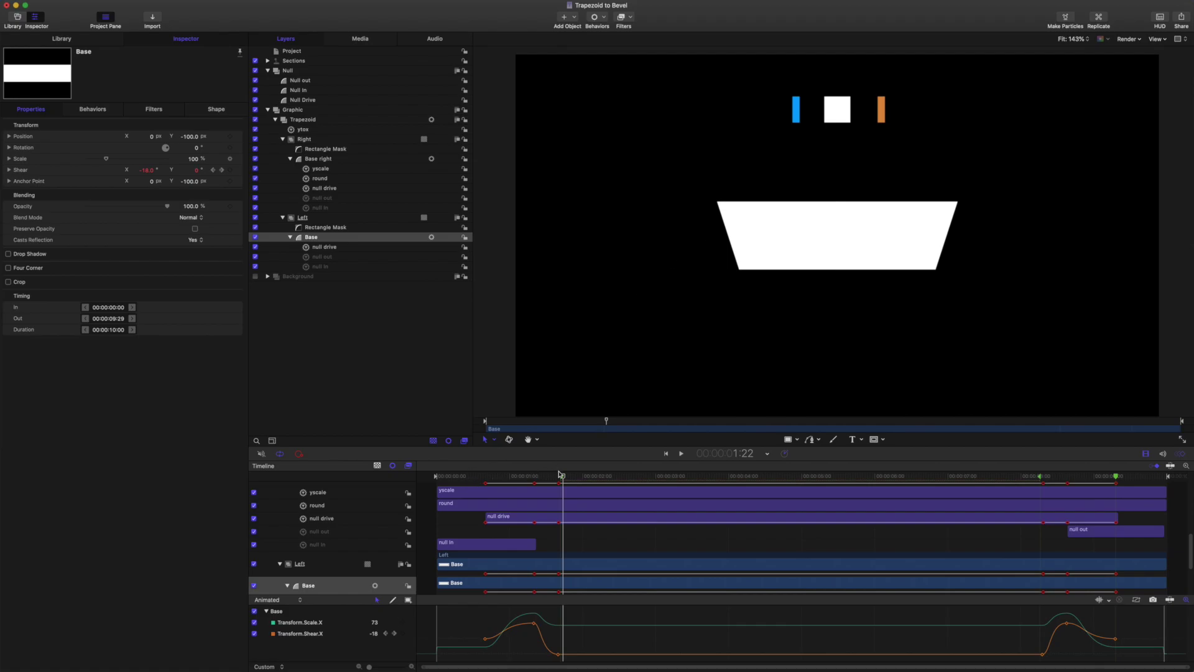
mouse_move(563, 476)
left_mouse_down()
mouse_move(443, 477)
mouse_move(542, 474)
left_mouse_up()
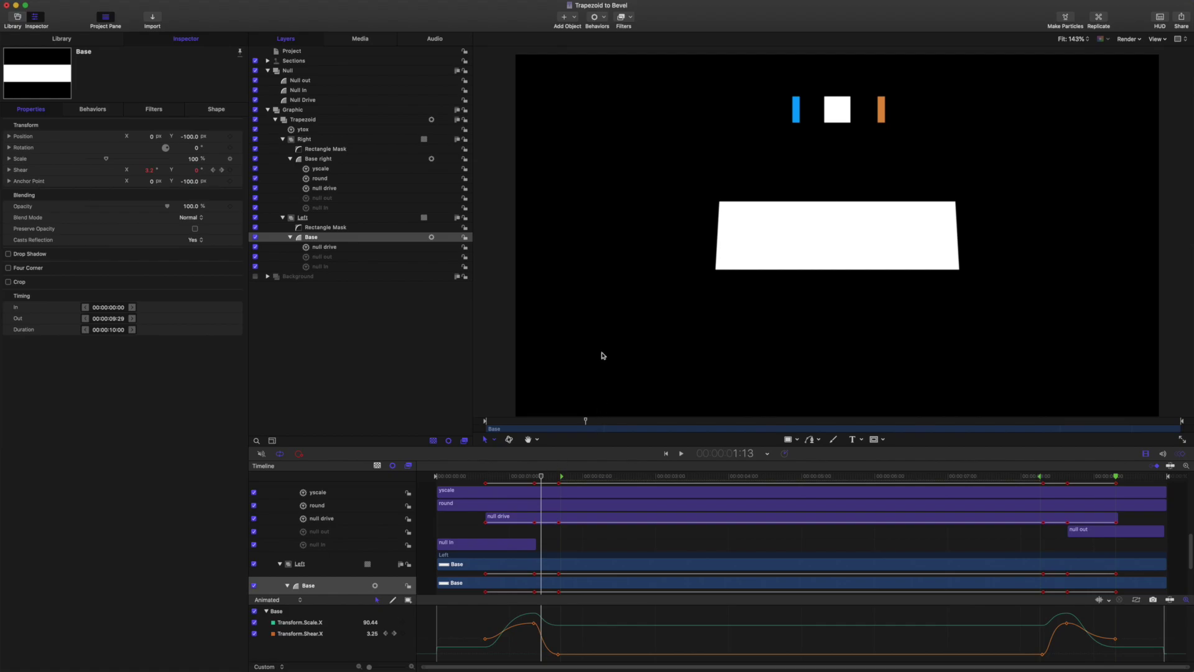
mouse_move(541, 477)
left_mouse_down()
mouse_move(463, 478)
mouse_move(588, 477)
mouse_move(559, 479)
left_mouse_up()
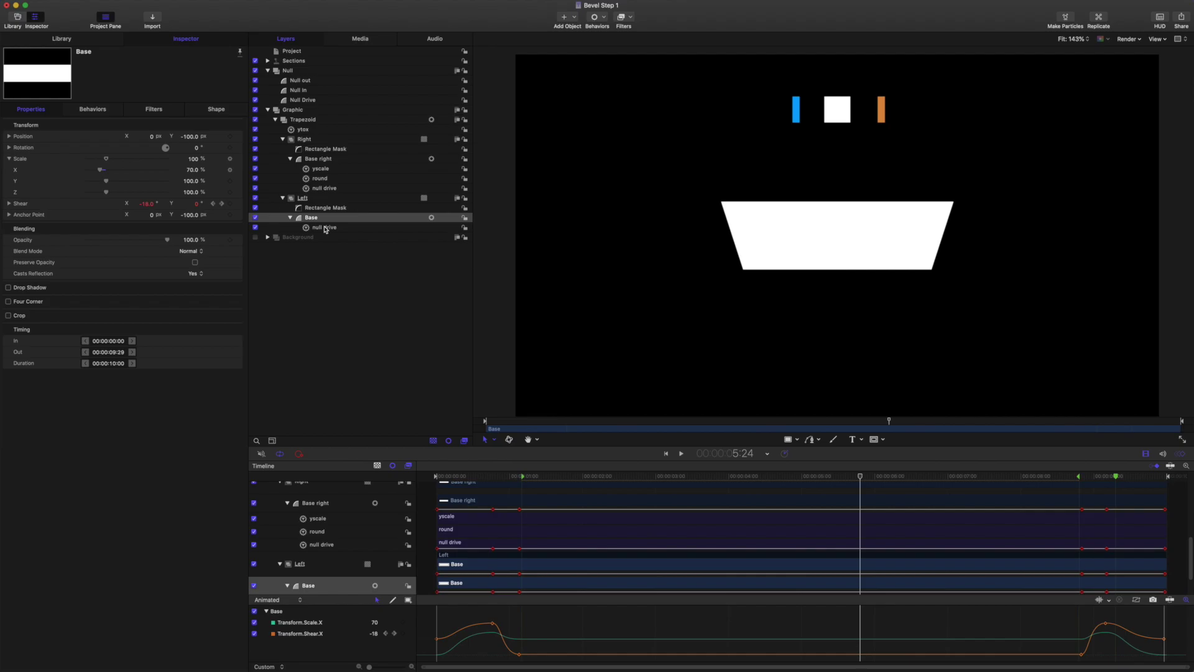
Turn Base's null drive behavior off and on, then scrub back to inspect the shear keyframe.
left_click(255, 227)
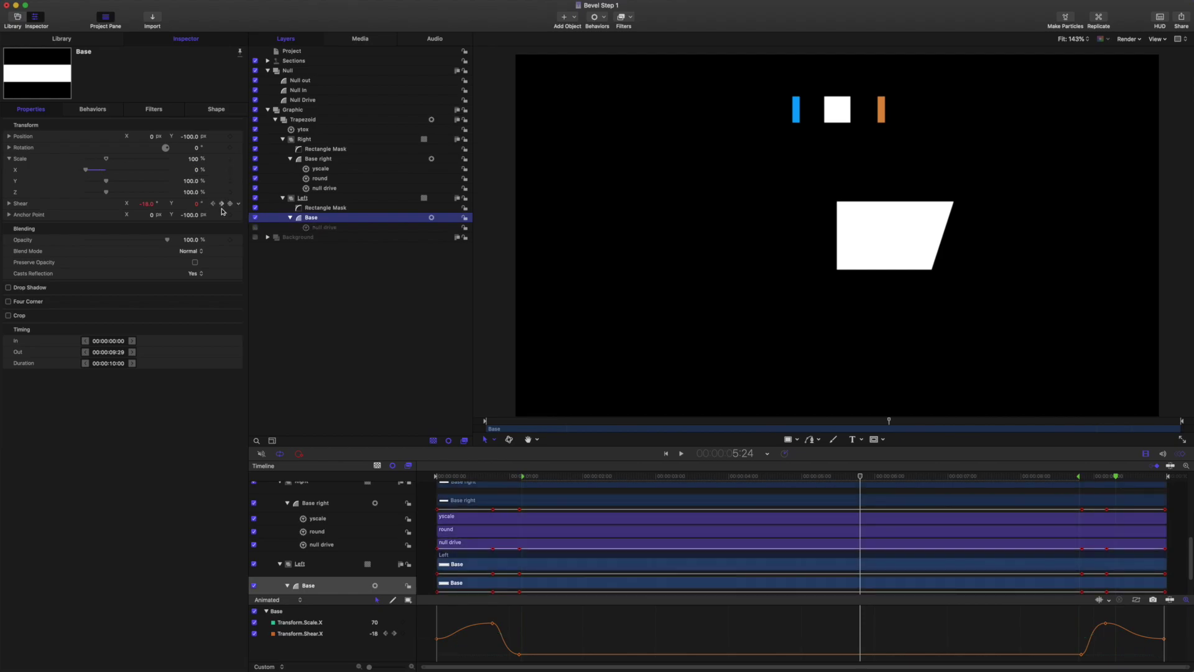
left_click(253, 228)
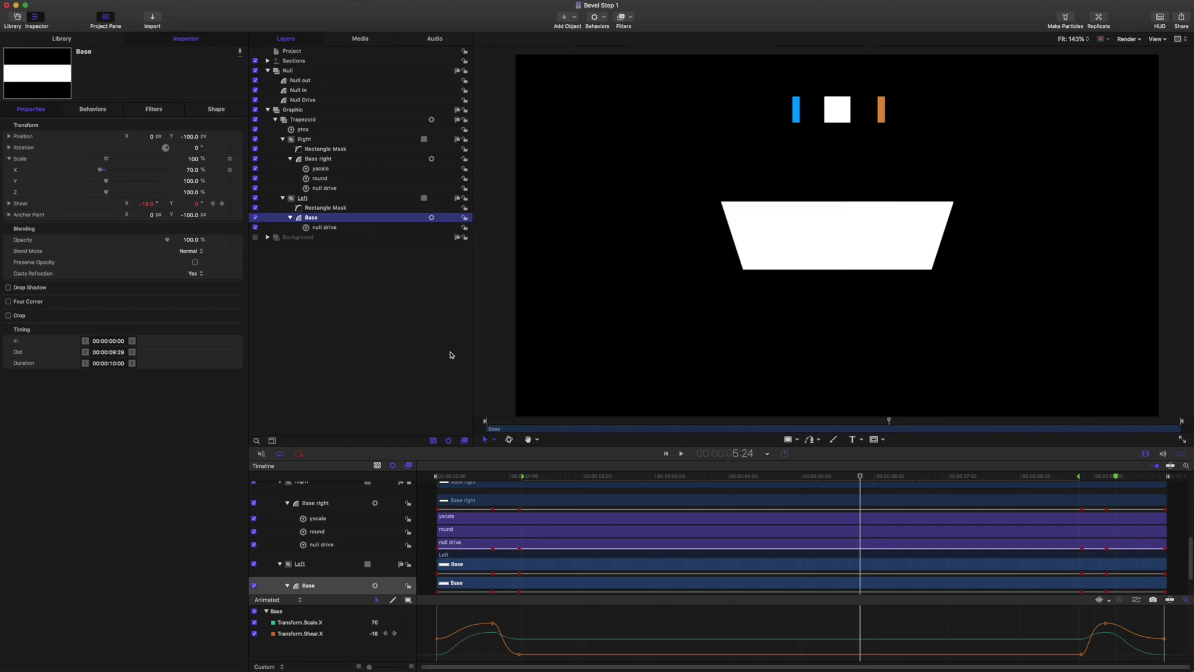
left_click(857, 477)
left_click_drag(819, 474, 781, 475)
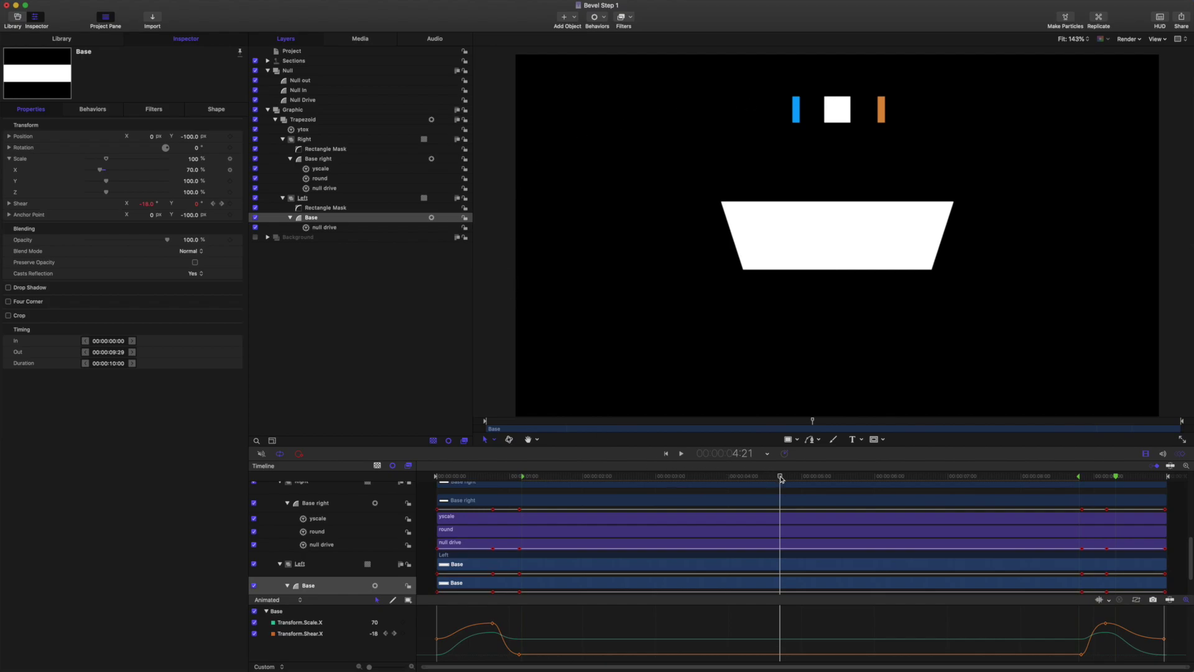
left_click_drag(781, 478, 614, 461)
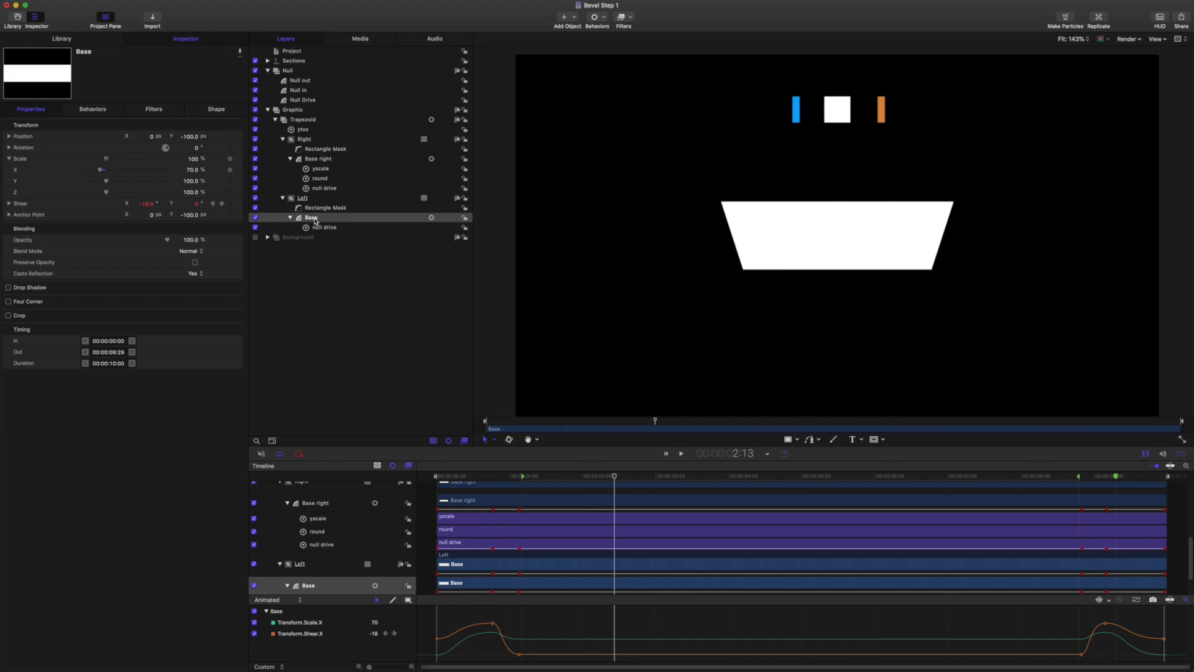
Link Base right's Height to the Base layer's height with a Link behavior named height.
left_click(318, 159)
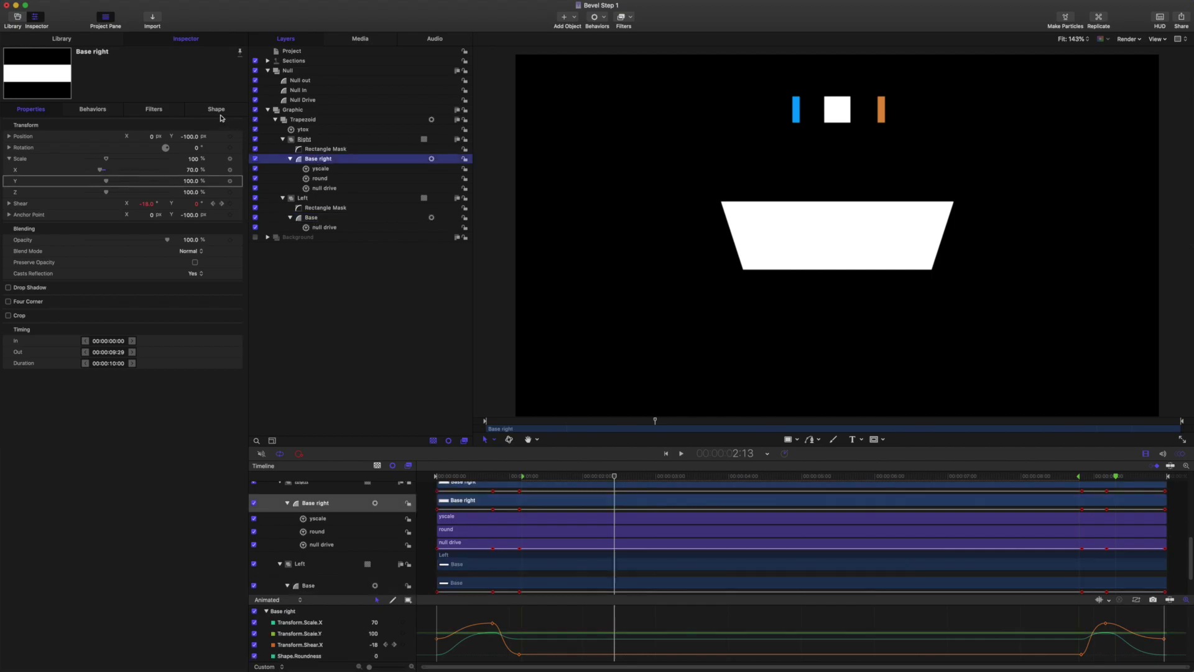
left_click(218, 112)
left_click(166, 122)
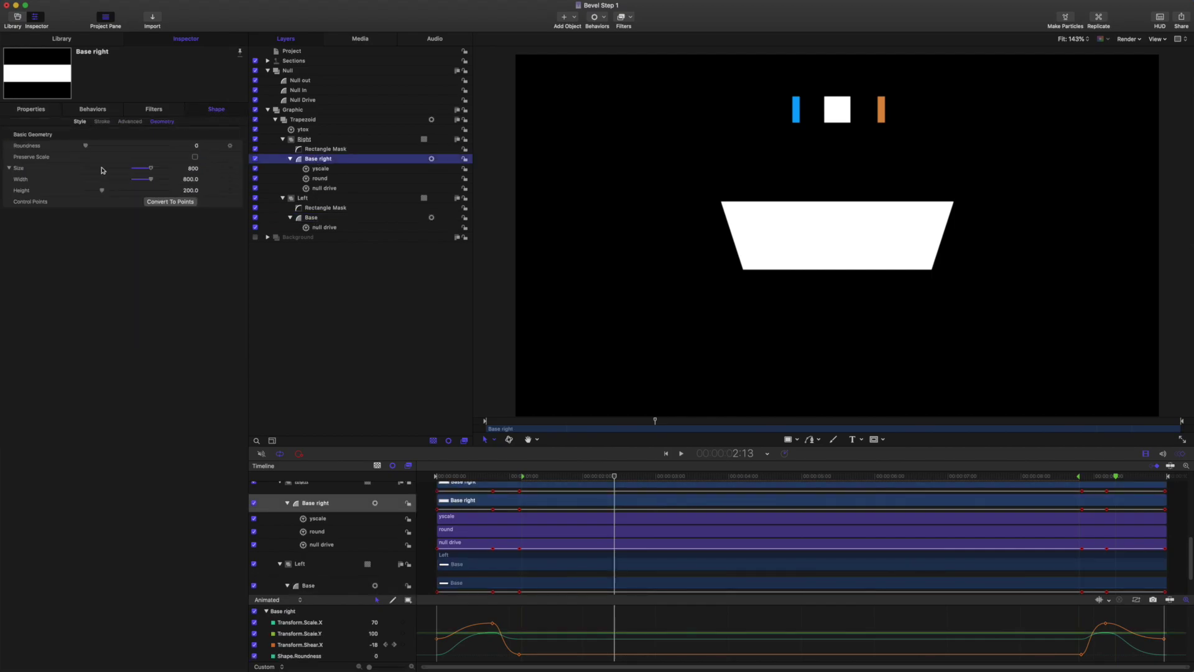
left_click(238, 190)
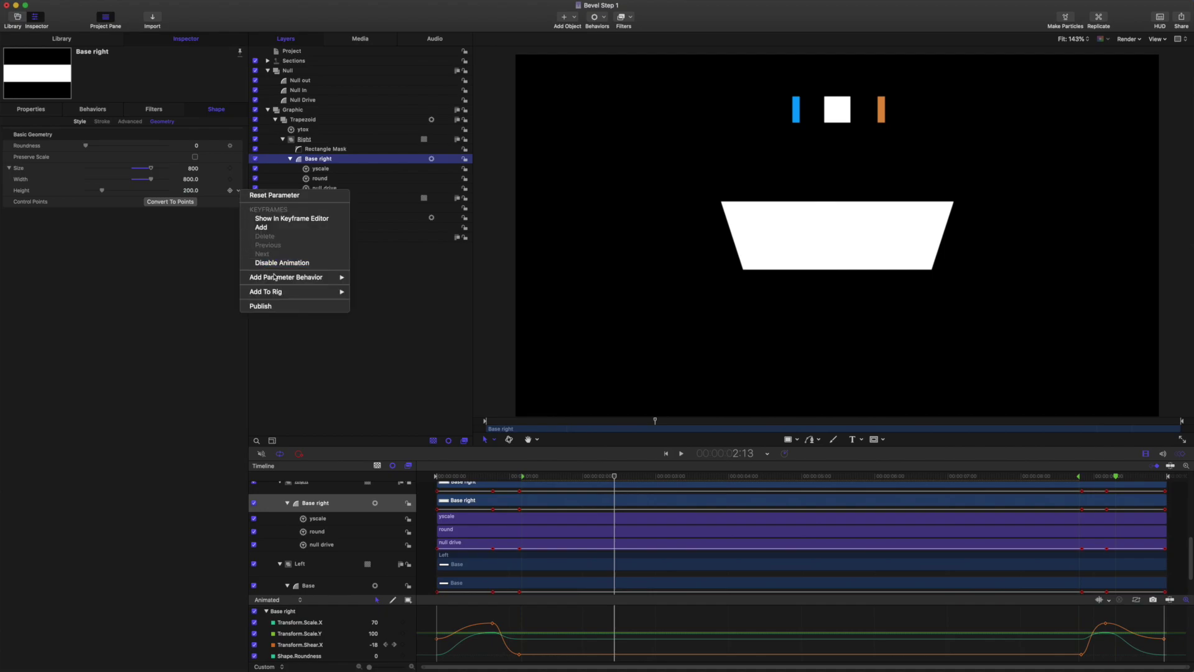
mouse_move(292, 278)
left_click(373, 313)
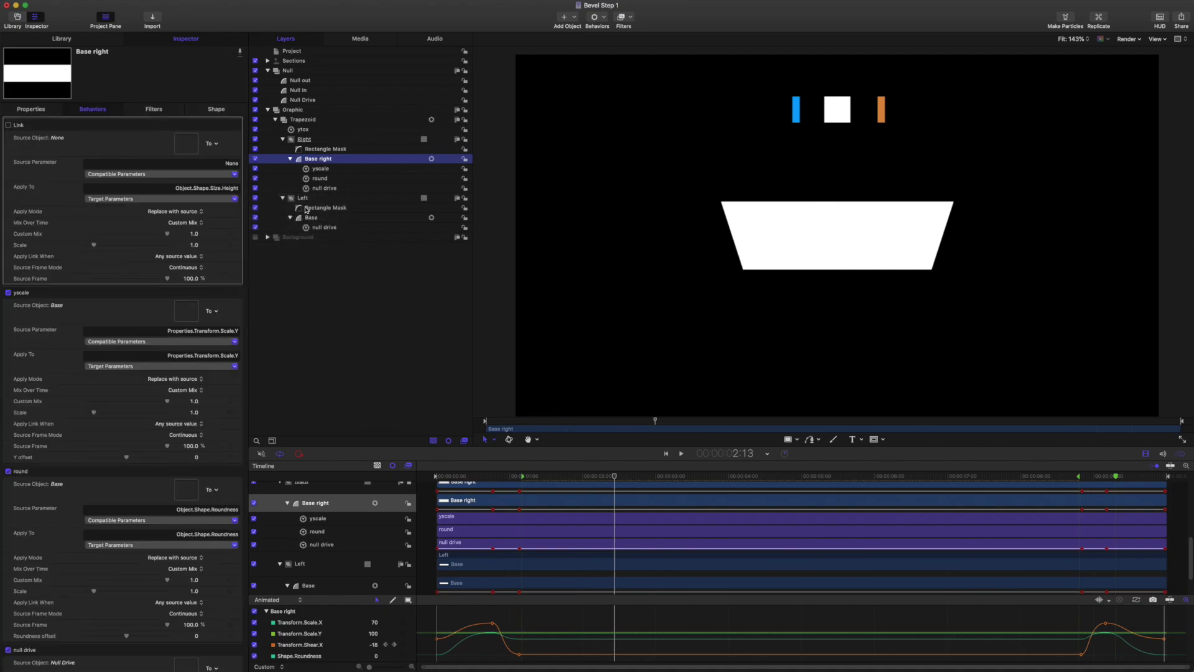
left_click_drag(308, 230, 184, 145)
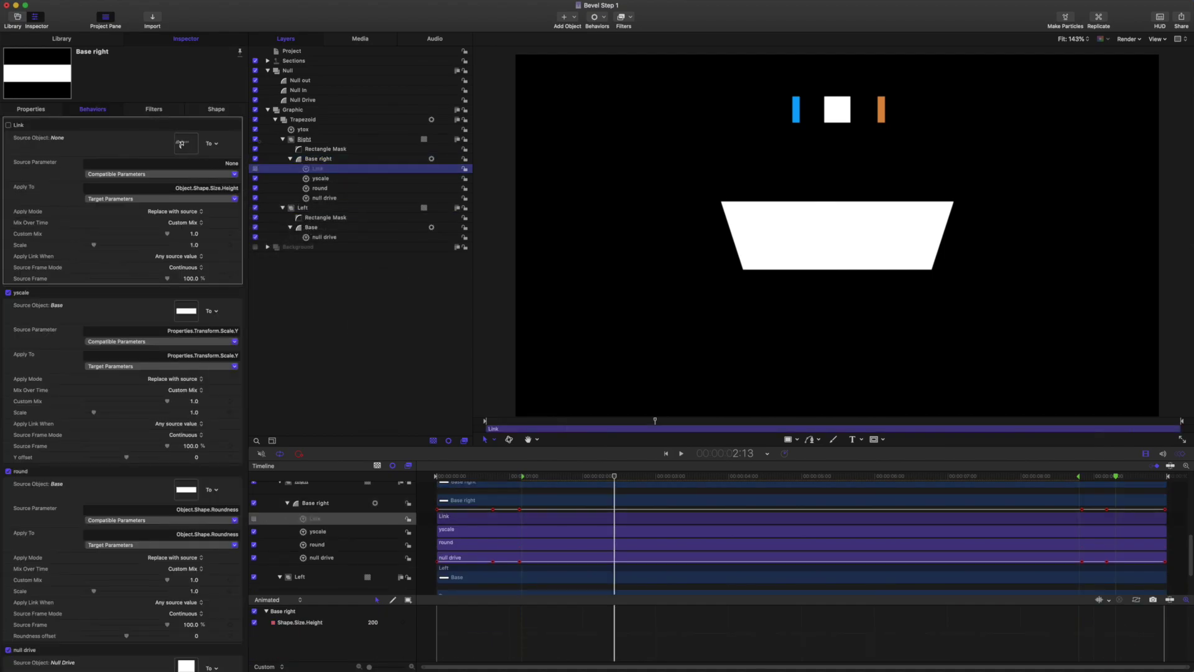
double_click(318, 169)
type("h")
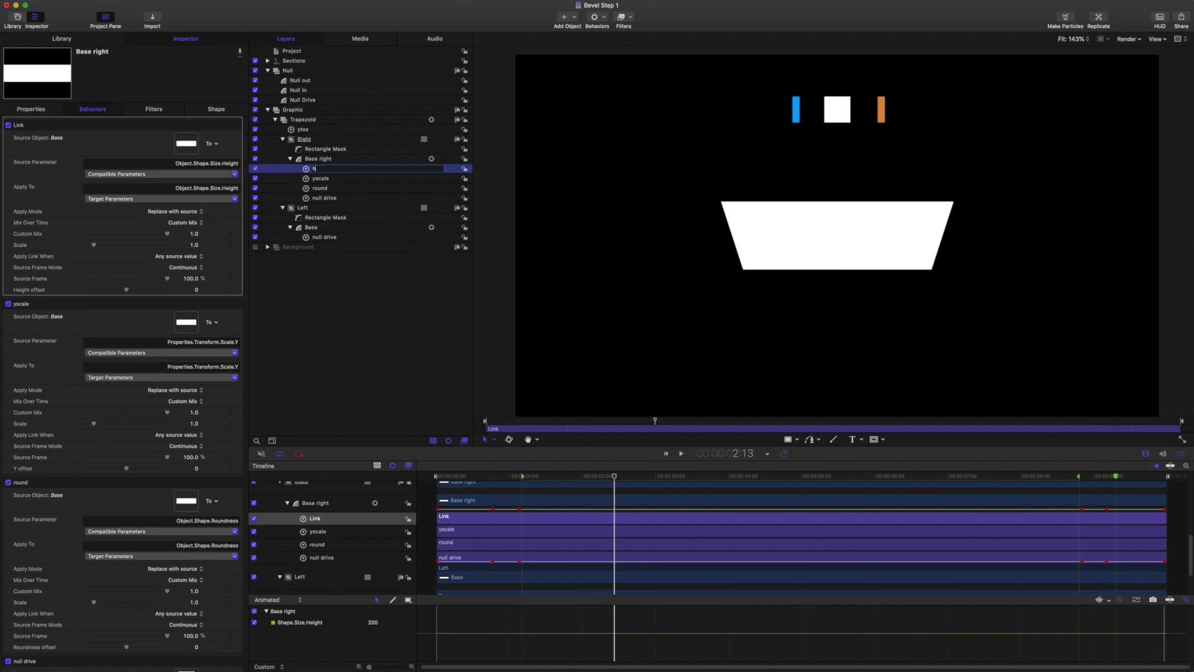
type("eight")
key("Return")
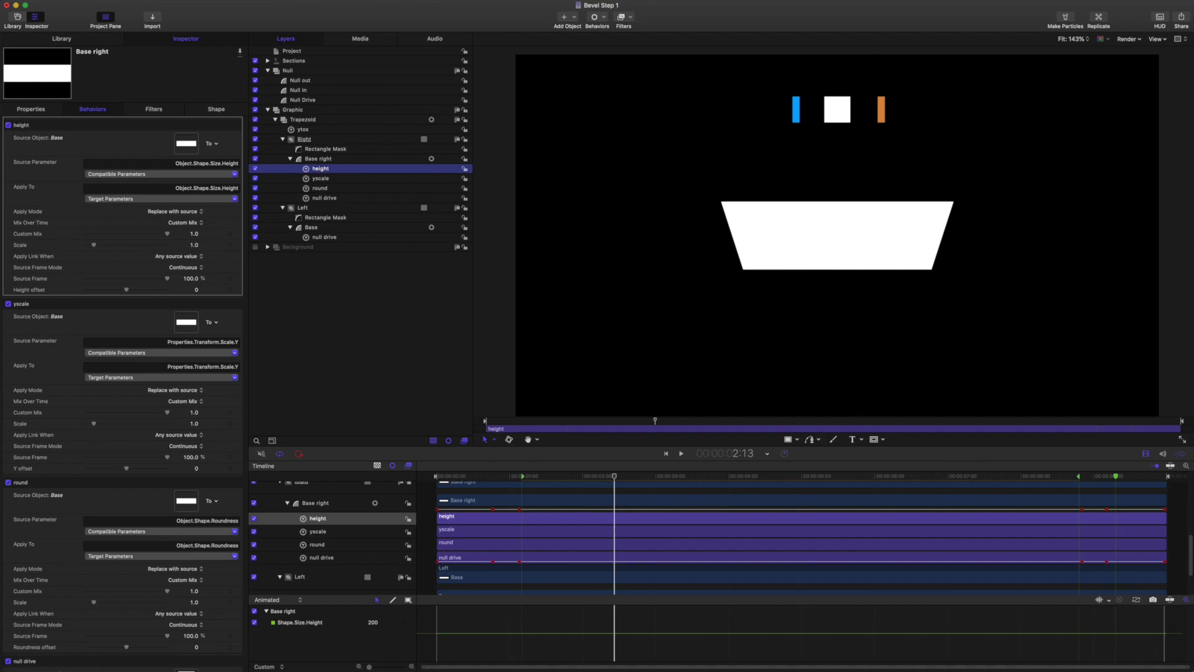
Link Base right's Anchor Point to the Base layer with a Link behavior named yanchor.
left_click(34, 110)
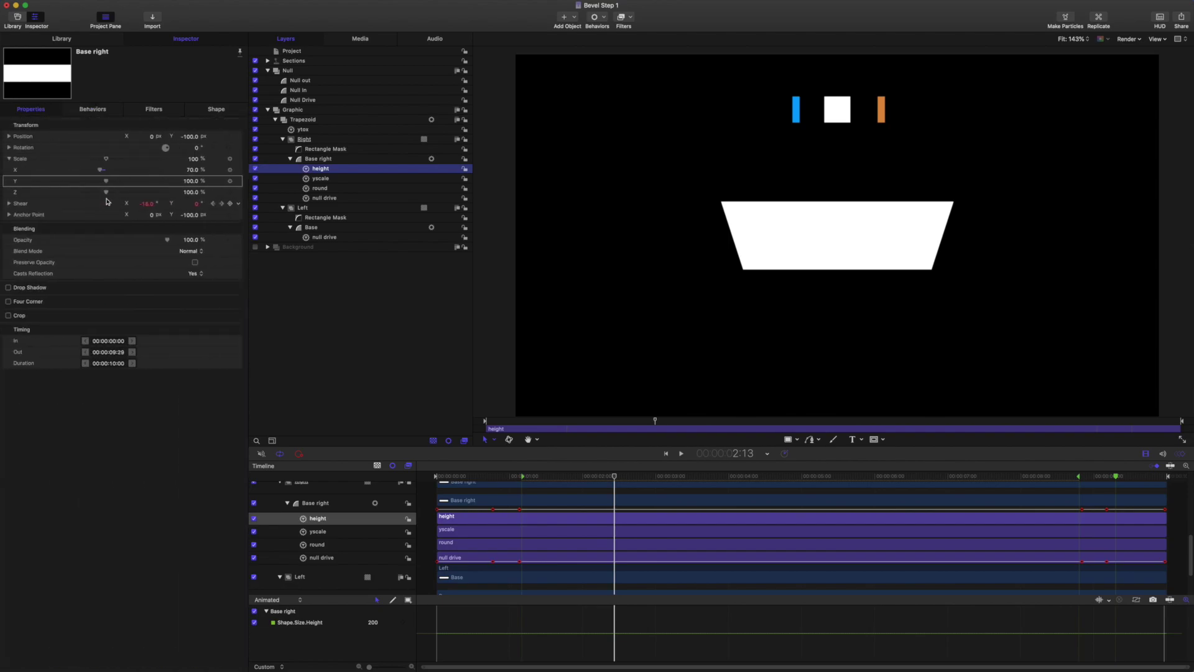
left_click(239, 215)
mouse_move(316, 305)
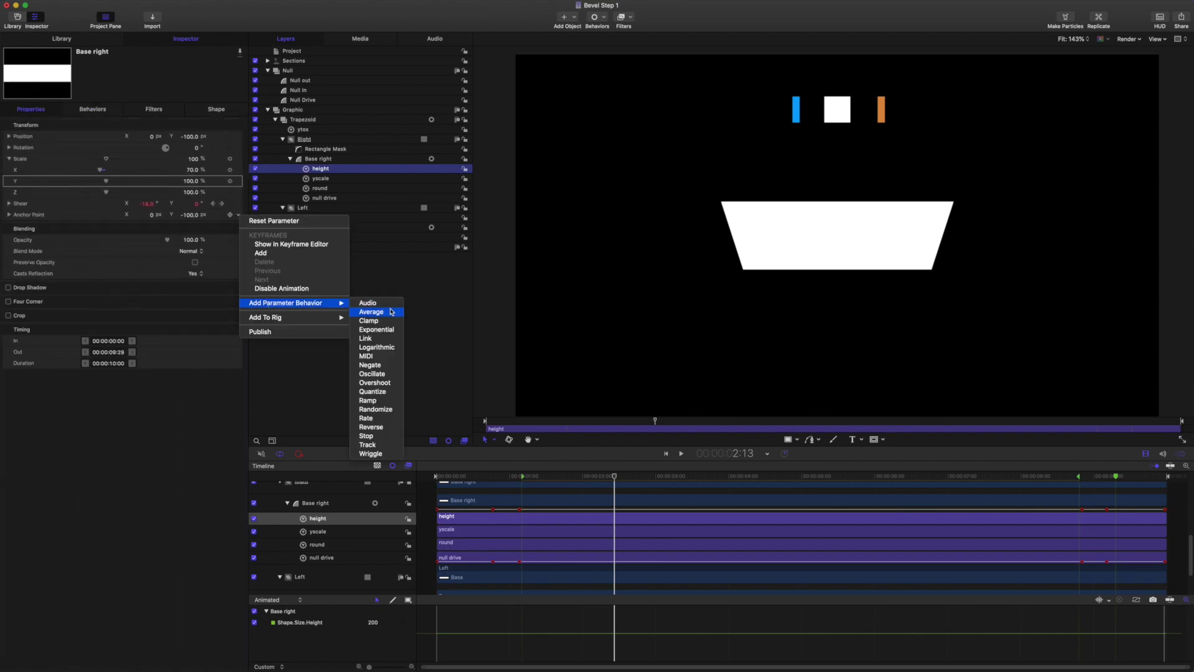
left_click(379, 339)
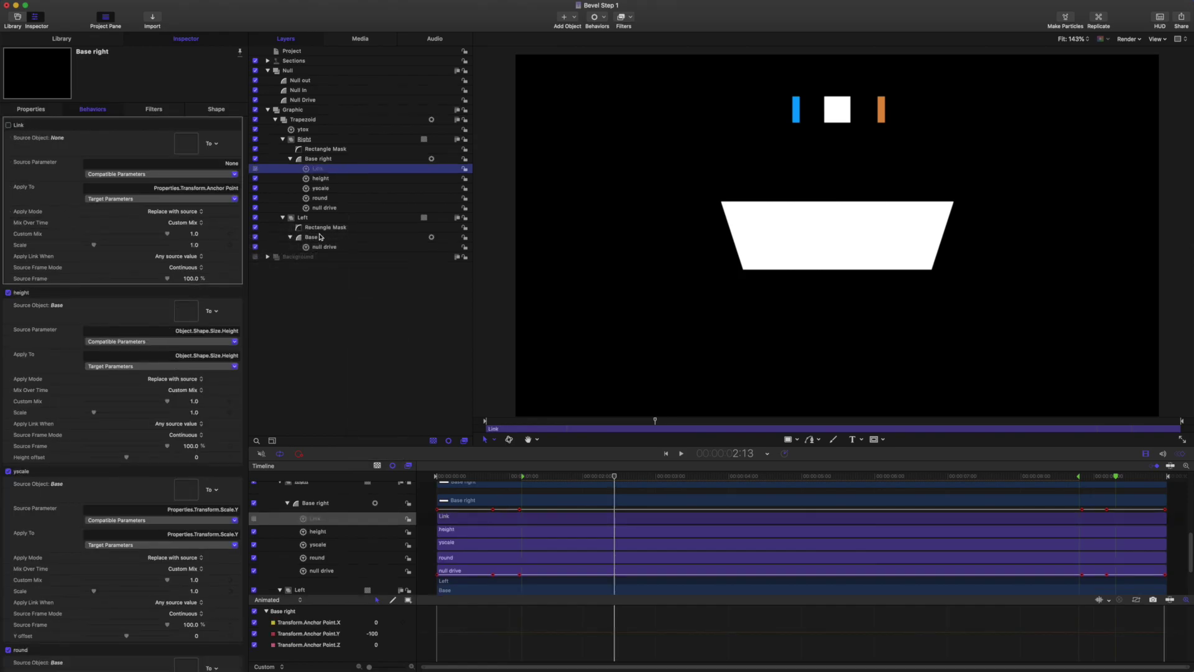
left_click_drag(321, 237, 186, 147)
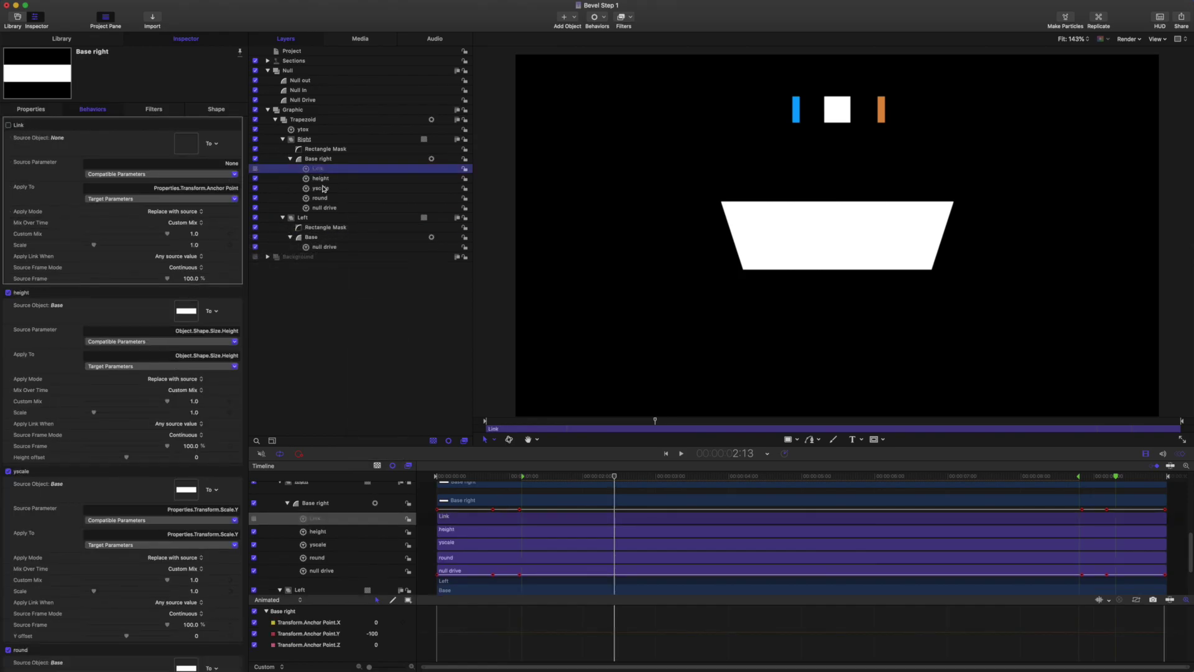
double_click(319, 168)
type("yanchor")
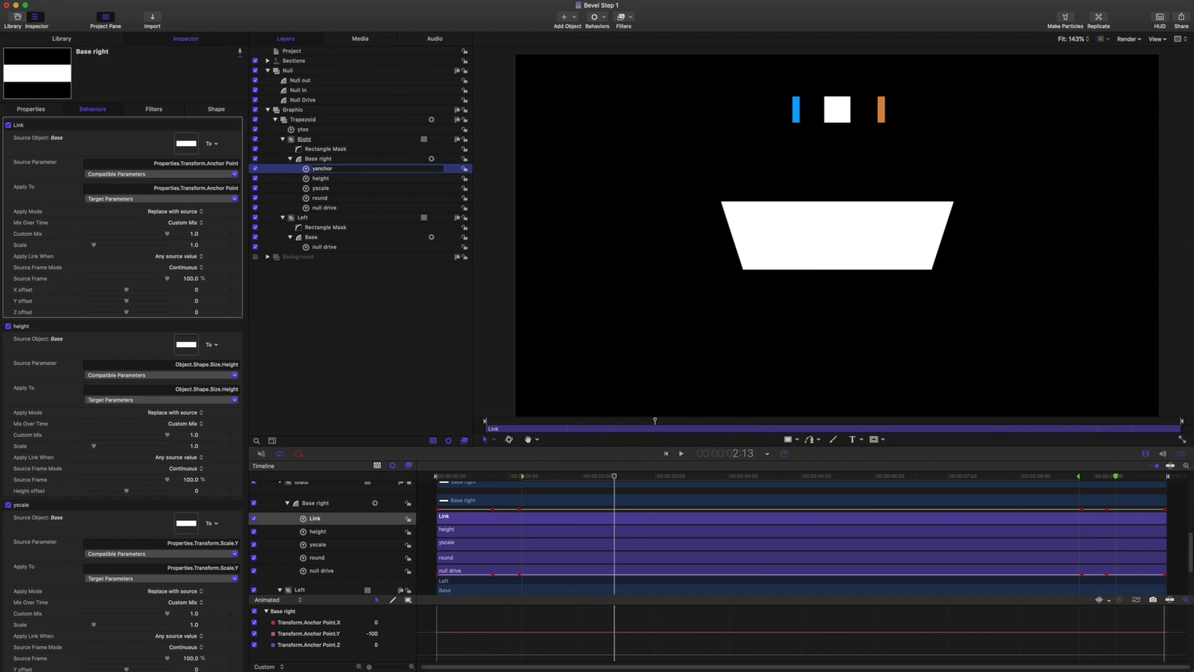
key("Return")
left_click(326, 159)
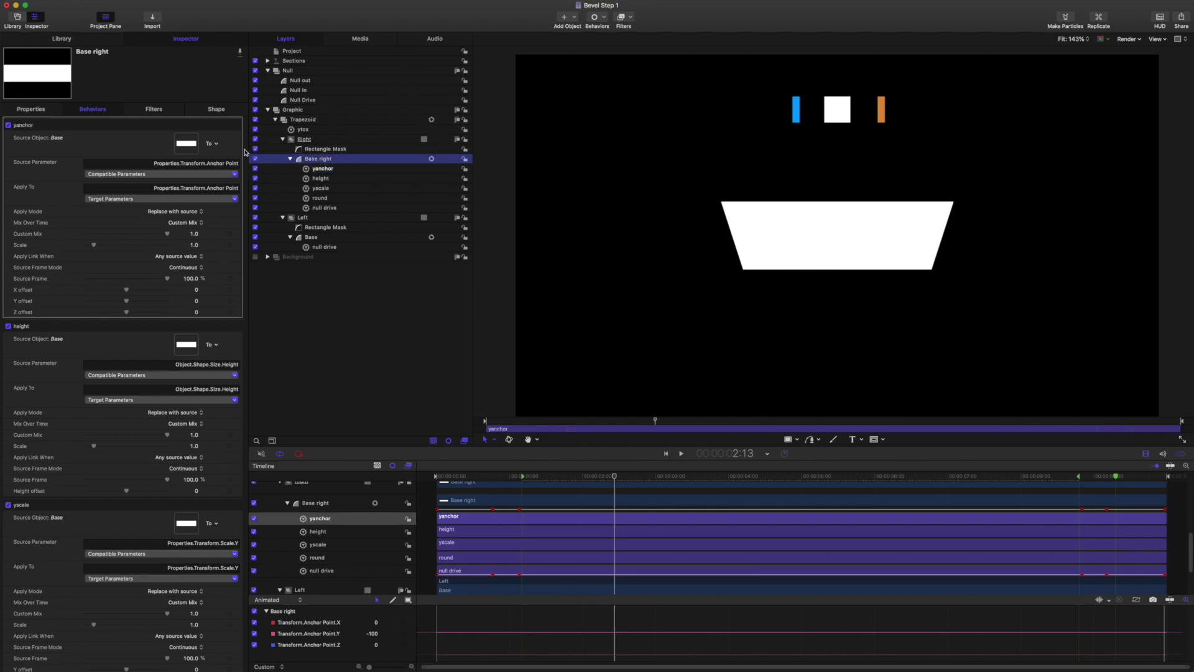
Set Position Y to 0 on both Base right and Base so the halves align.
left_click(190, 137)
type("0")
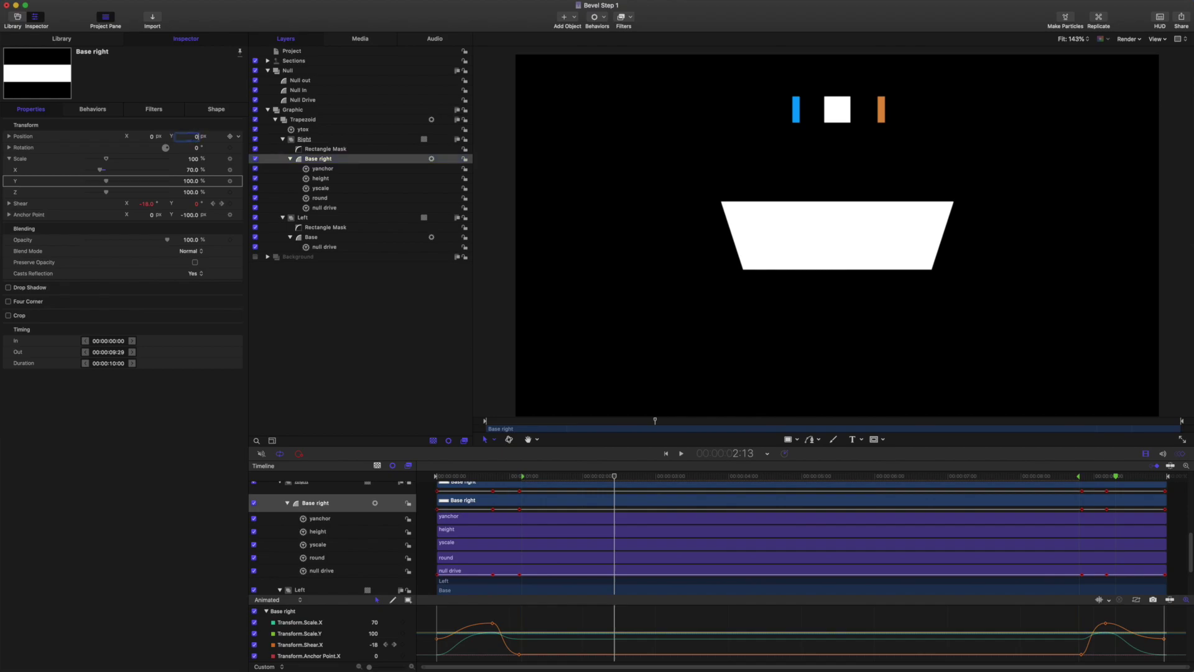
key("Return")
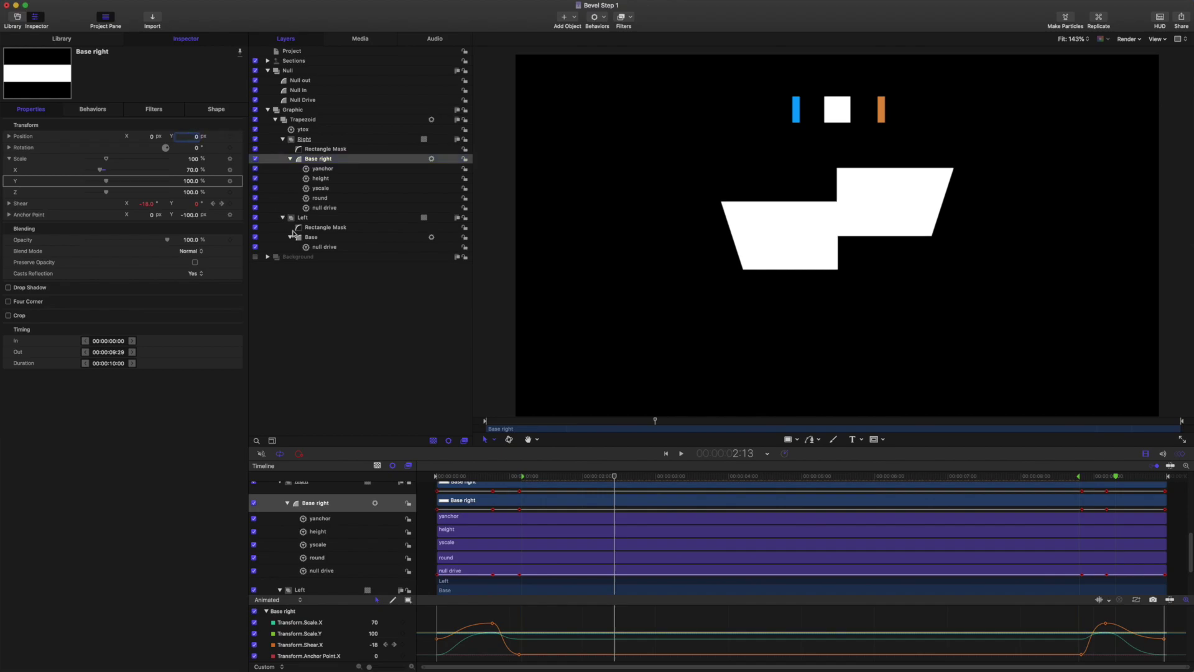
left_click(311, 237)
left_click(190, 137)
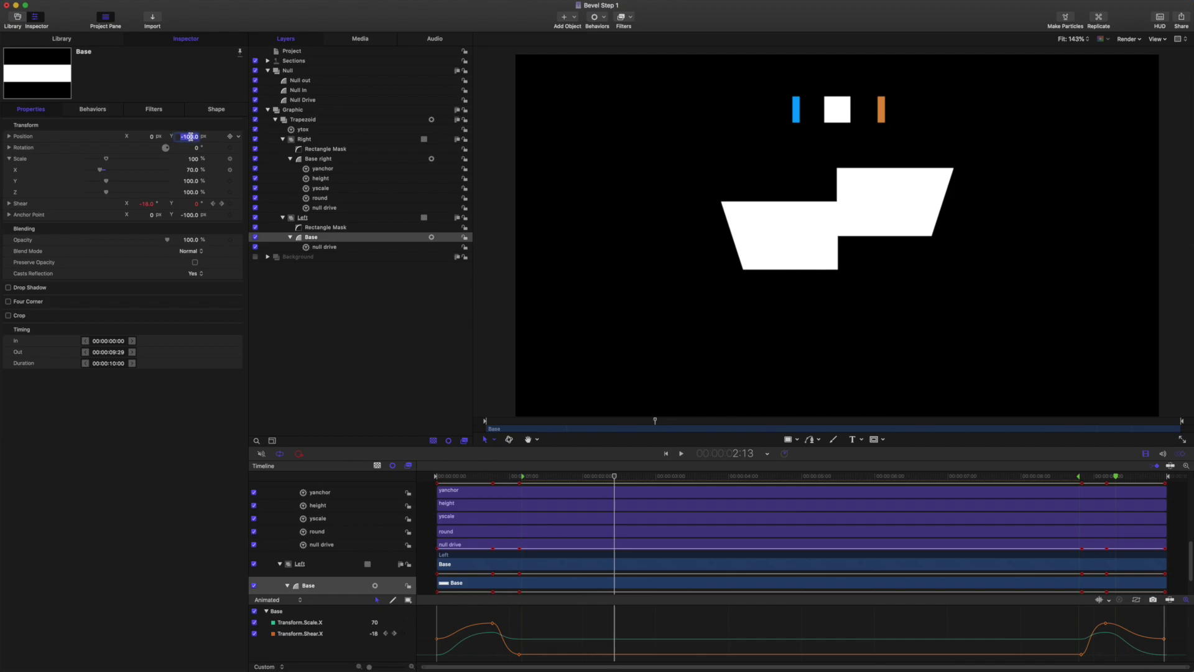
type("0")
key("Return")
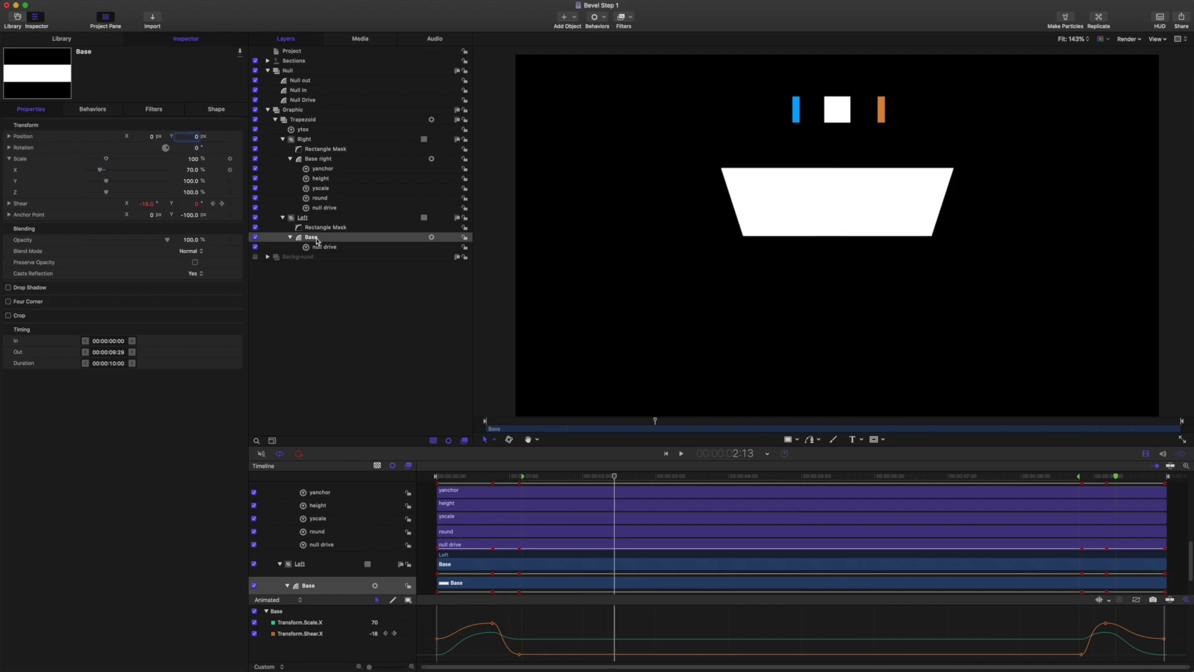
Set the Base shape's Height to 75 and show its control points on the canvas.
left_click(225, 111)
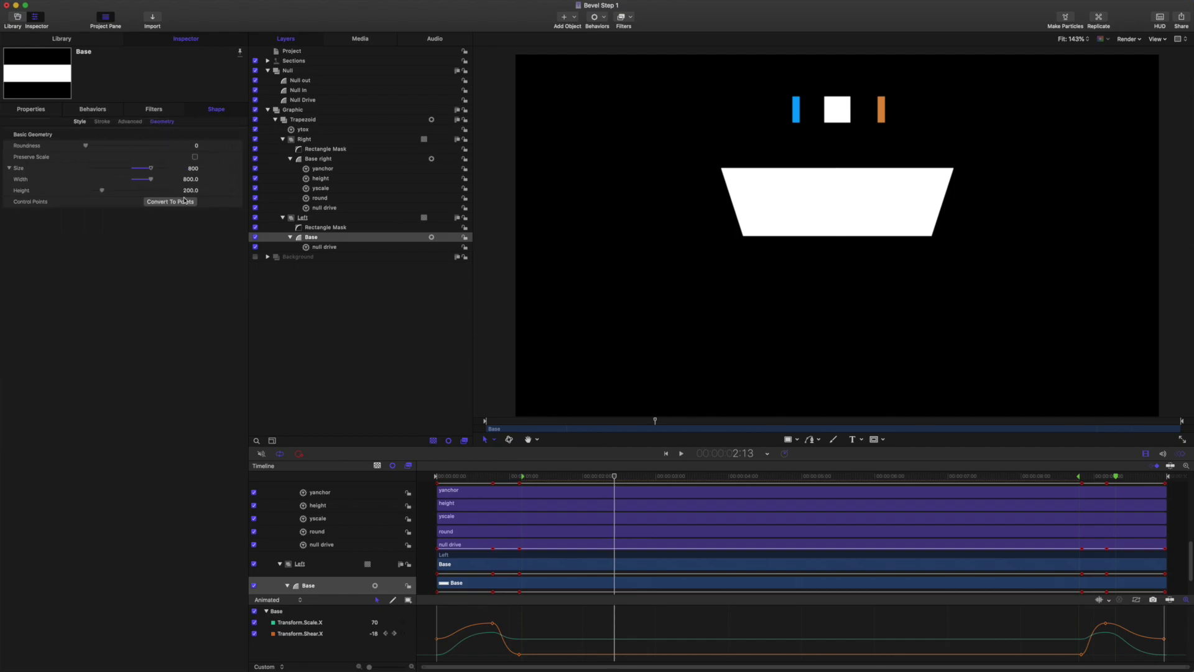
left_click(193, 191)
type("75")
key("Return")
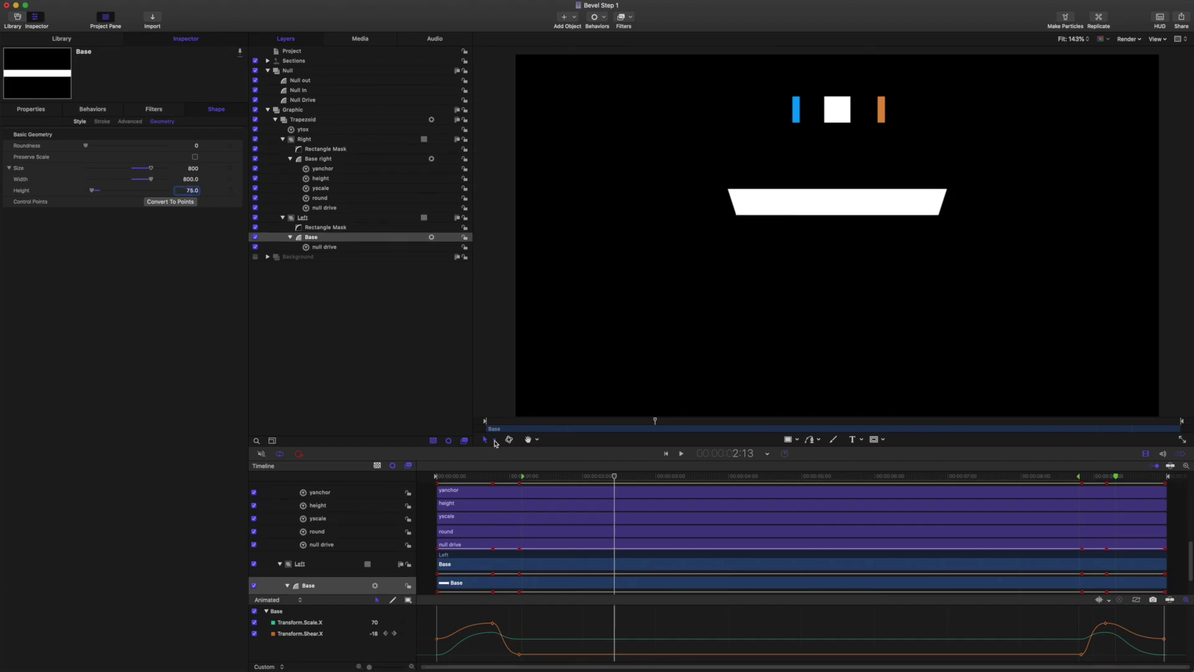
key("Tab")
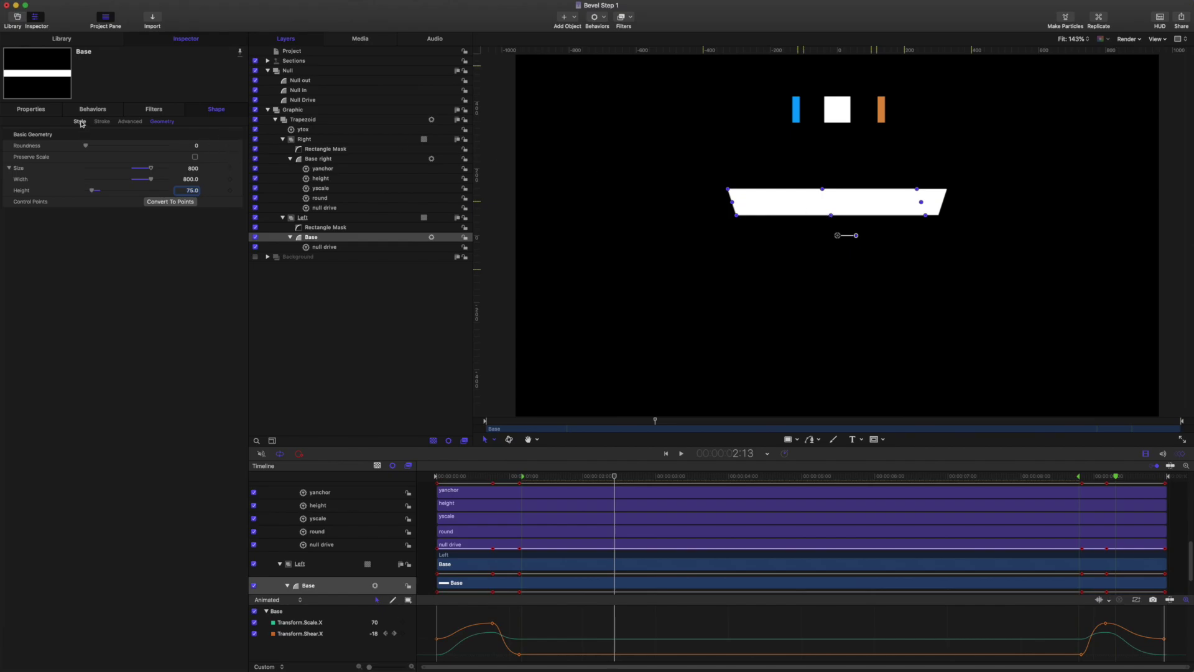
Set Base's Anchor Point Y to -37.5, then collapse the Right and Left groups.
left_click(33, 111)
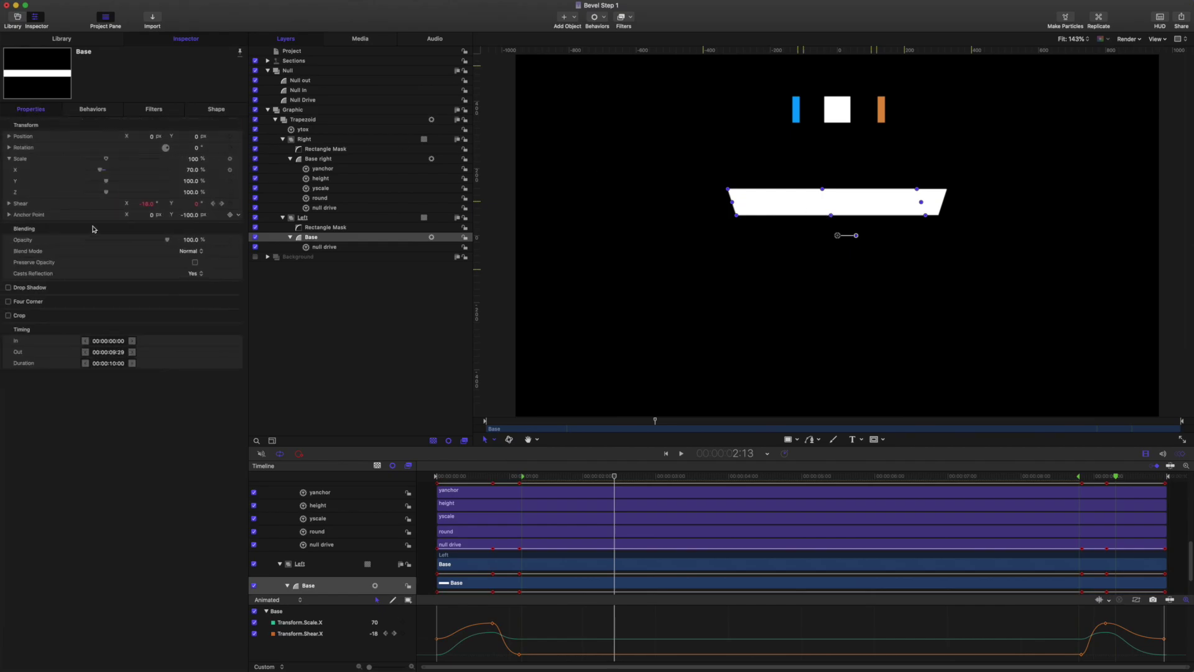
left_click(191, 214)
type("-37.5")
key("Return")
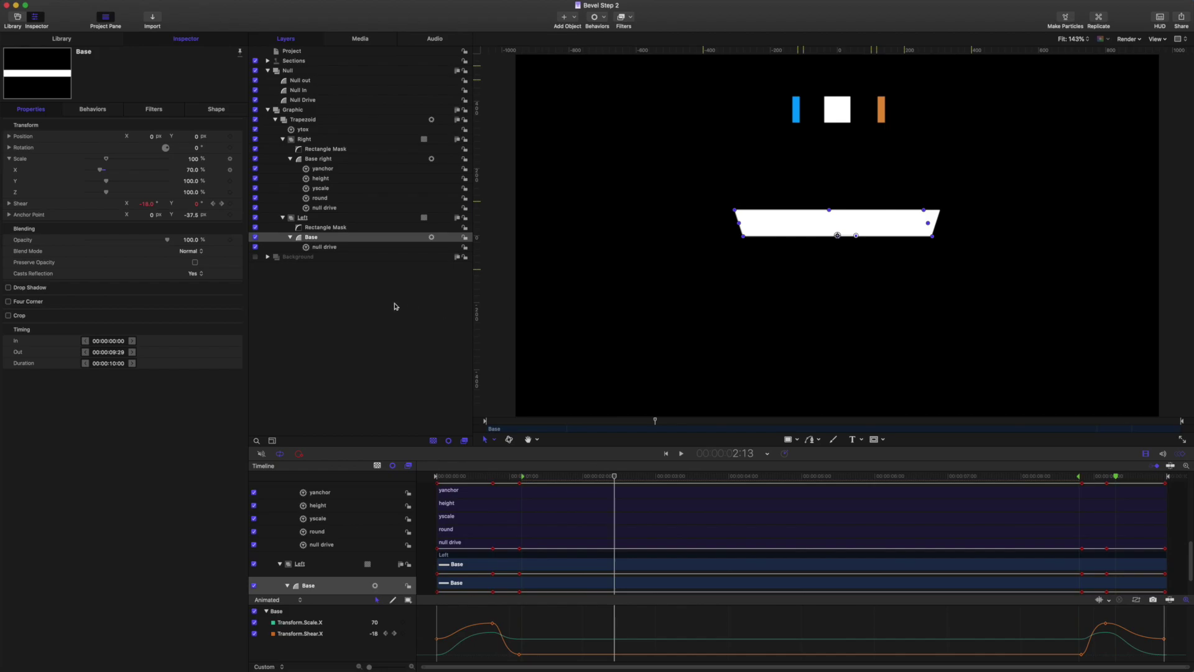
left_click(283, 139)
left_click(283, 148)
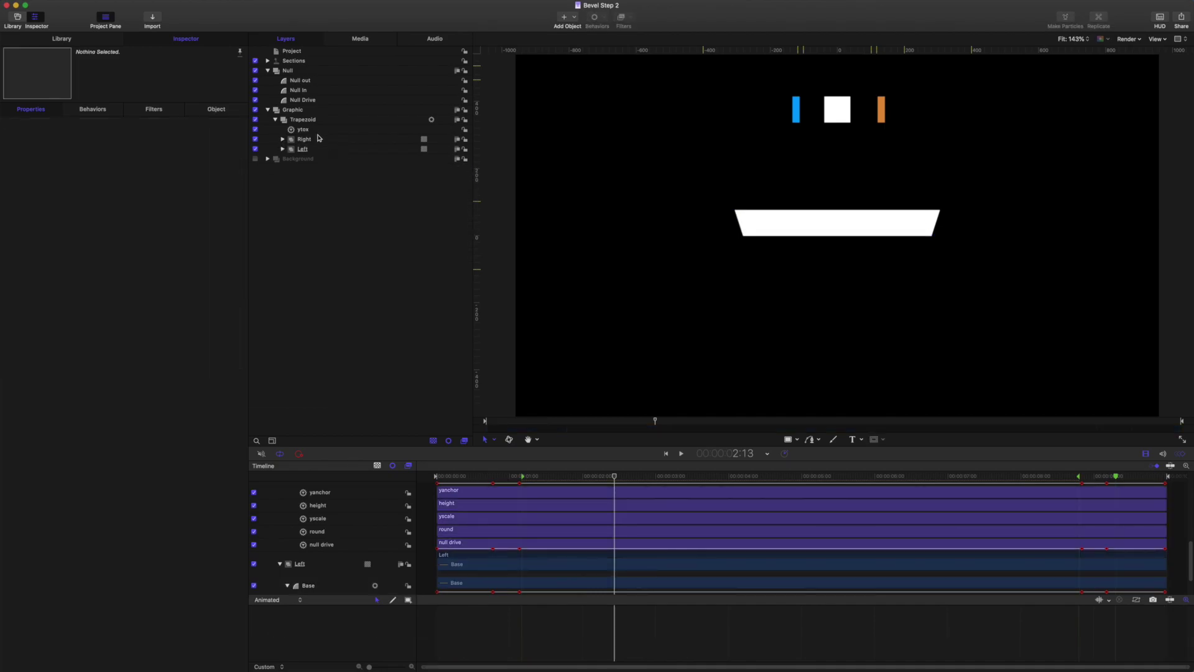
Add a Link behavior to Base right's Shear X parameter.
left_click(283, 140)
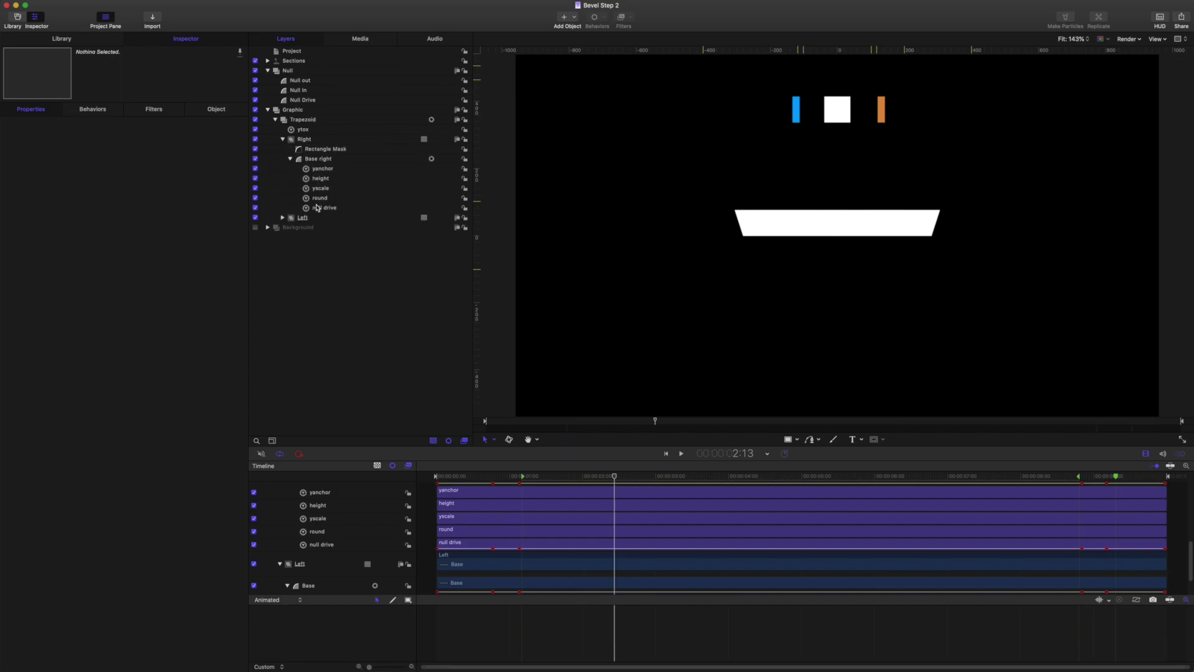
left_click(318, 160)
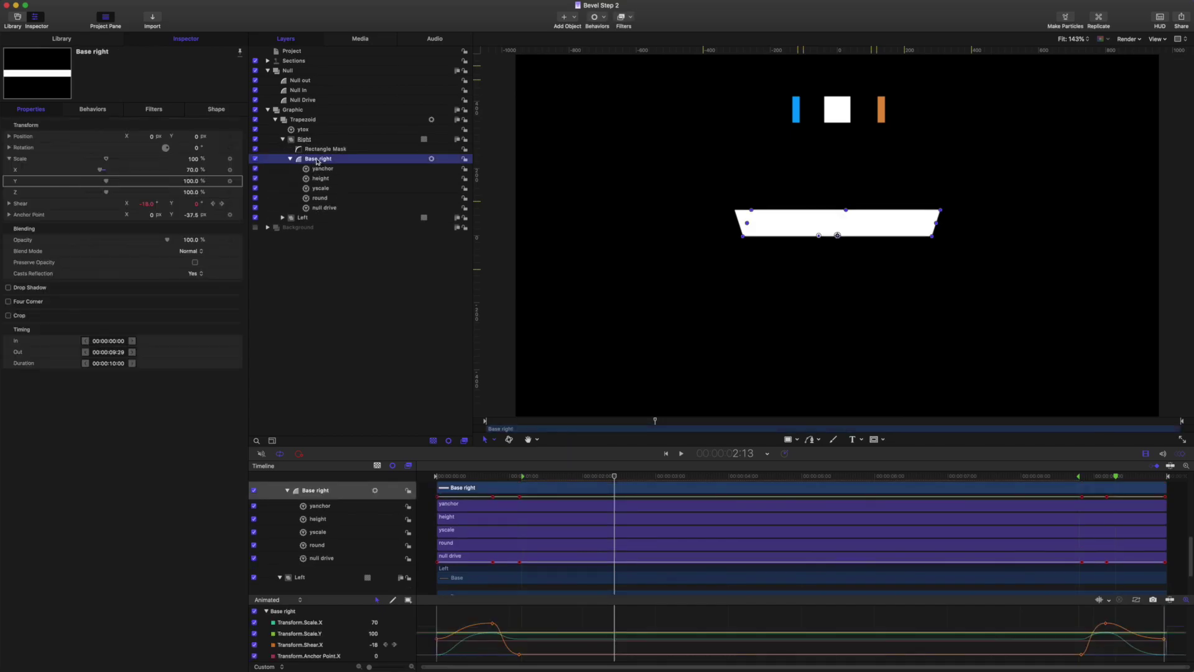
left_click(10, 204)
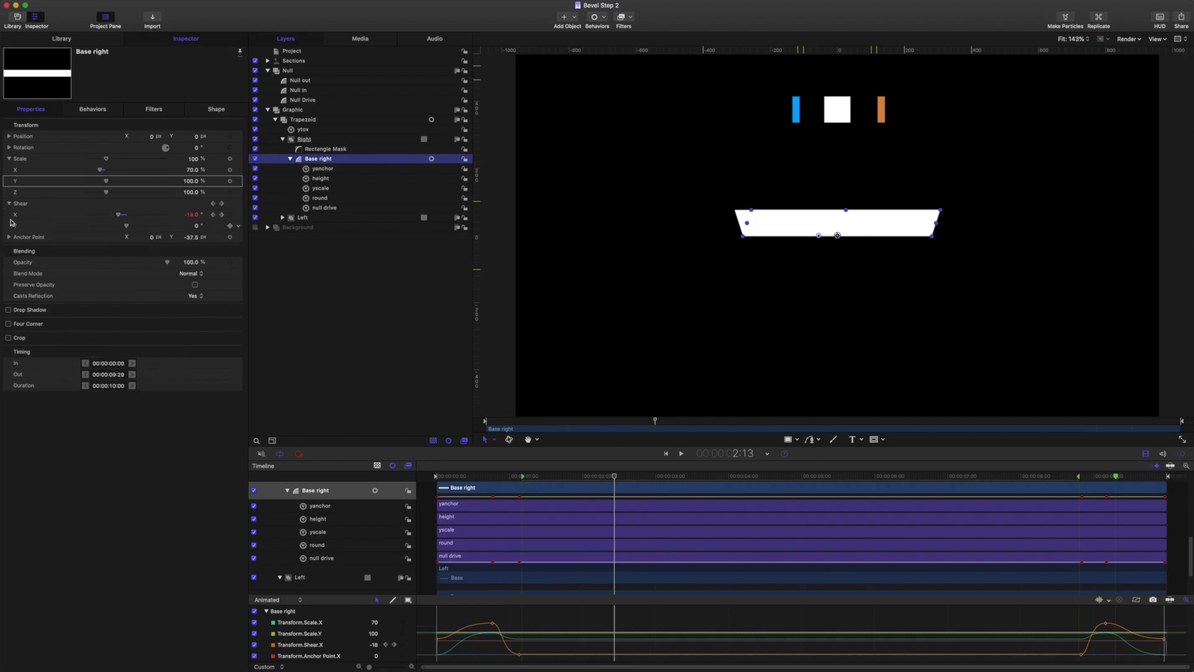
left_click(238, 216)
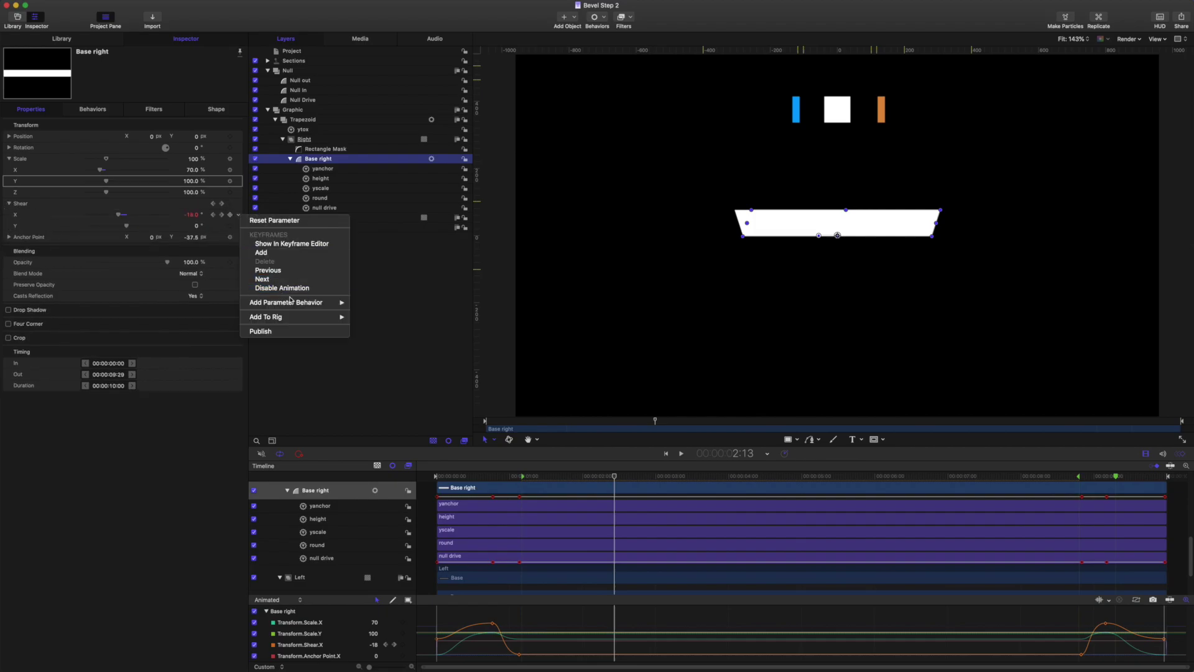
mouse_move(314, 304)
left_click(368, 338)
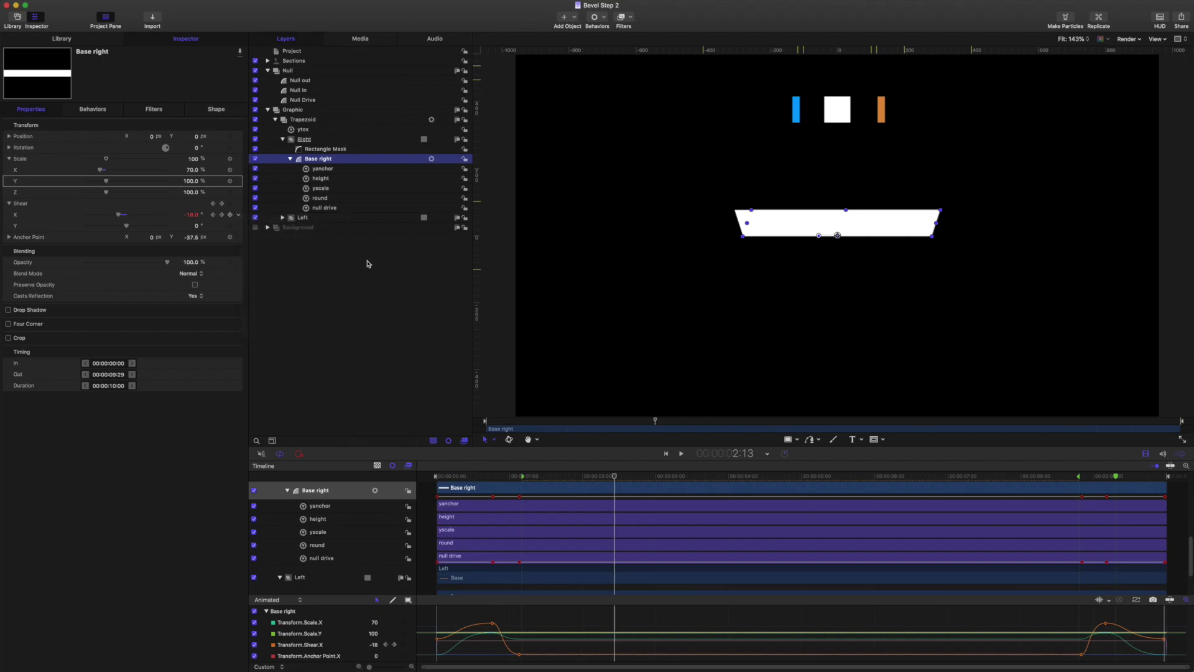
Rename the new Shear X Link behavior to 'shear' and collapse the Right group.
left_click(282, 219)
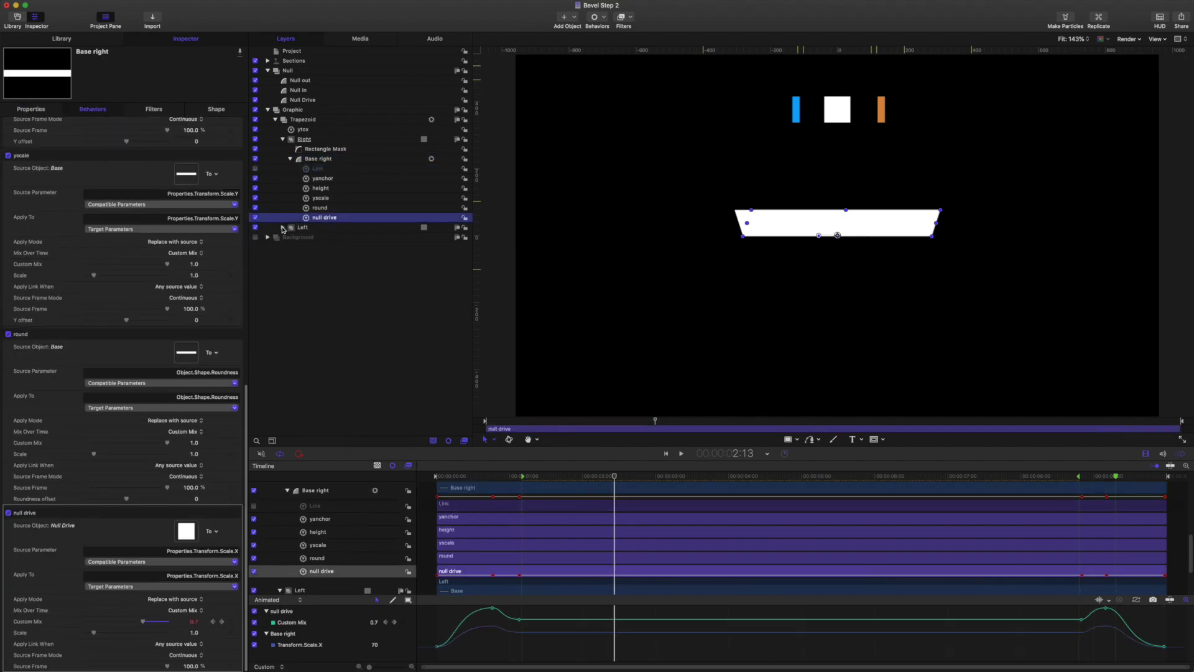
left_click(282, 227)
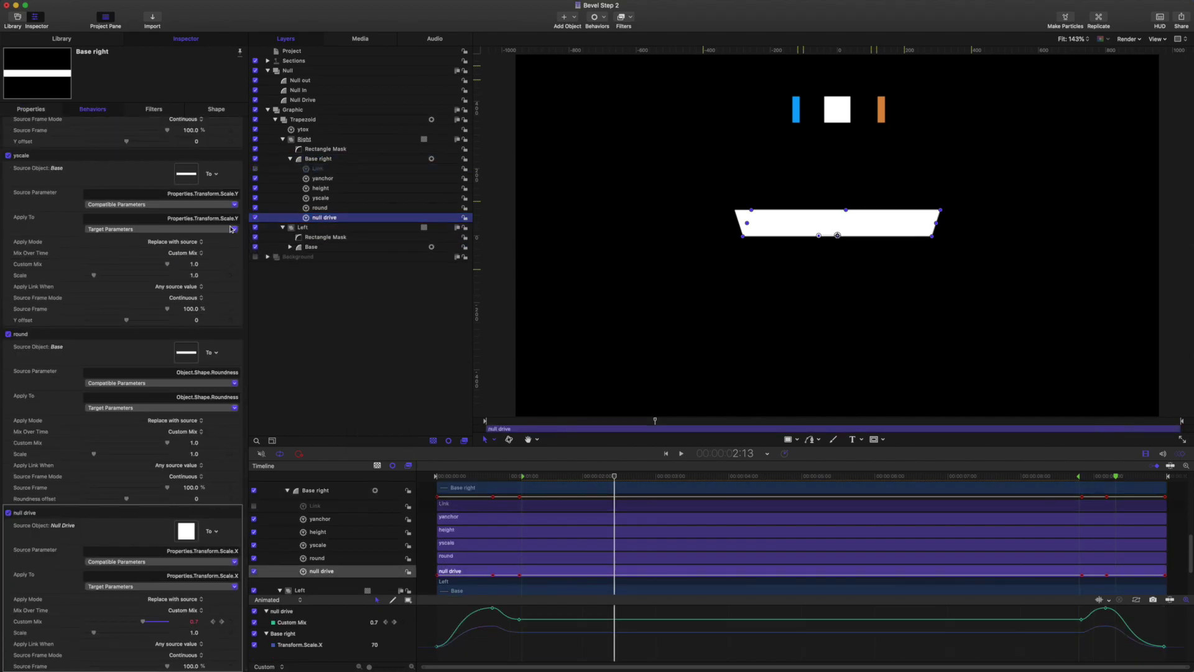
scroll(137, 214, "up", 5)
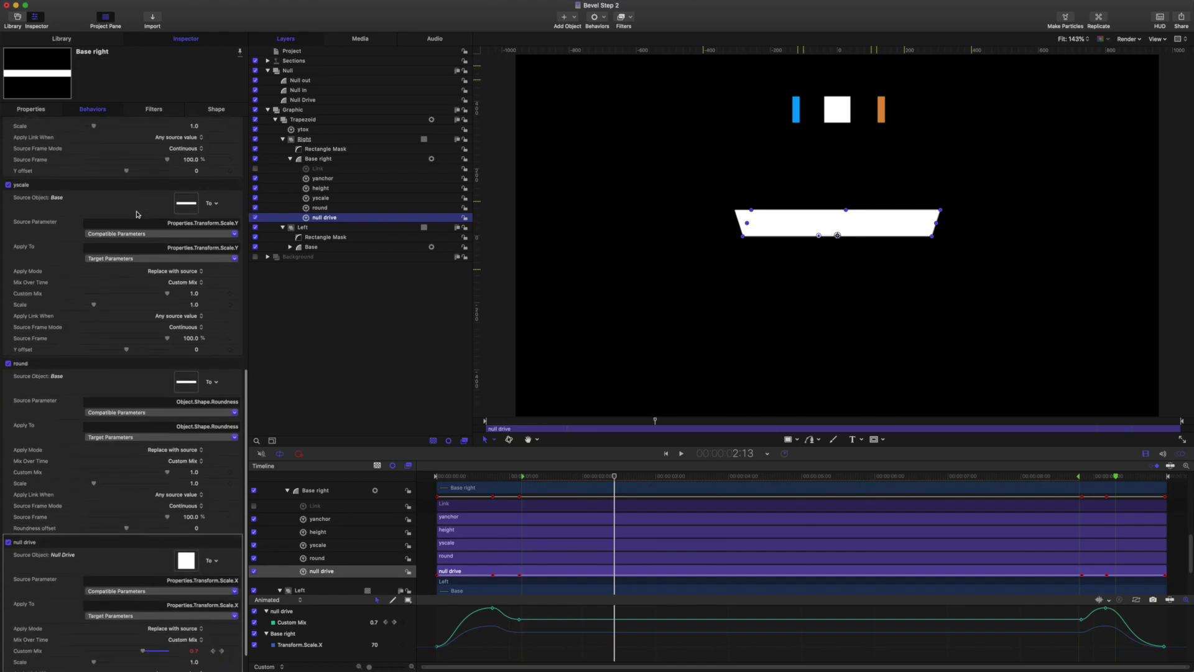
scroll(229, 235, "up", 15)
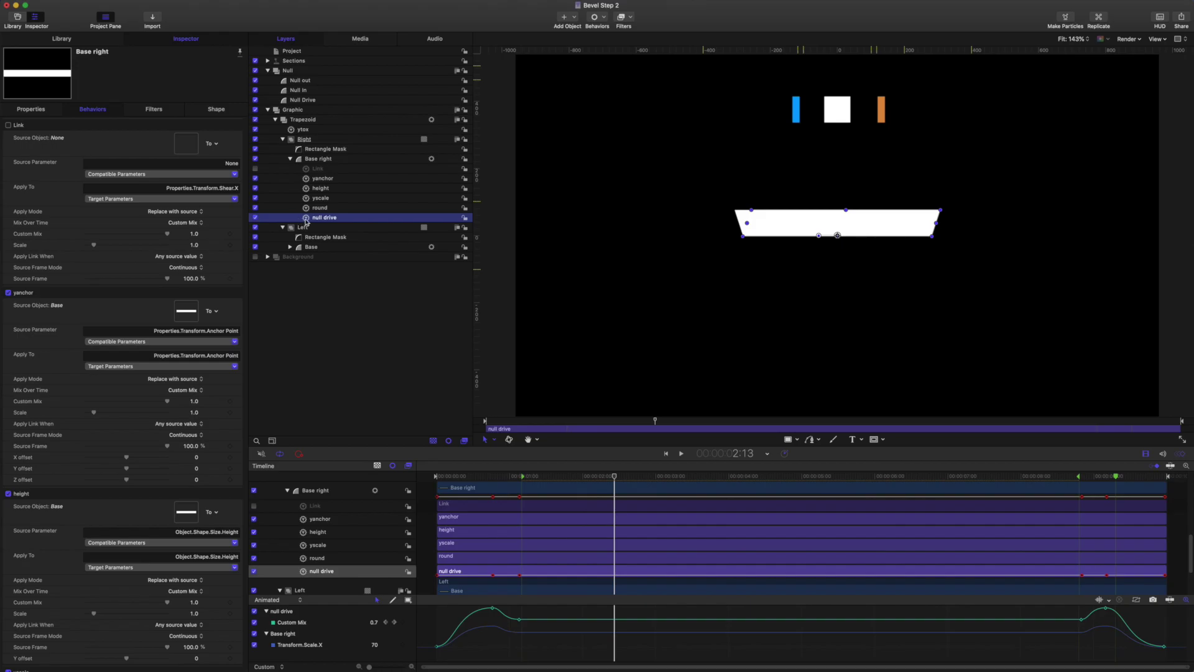
left_click(323, 170)
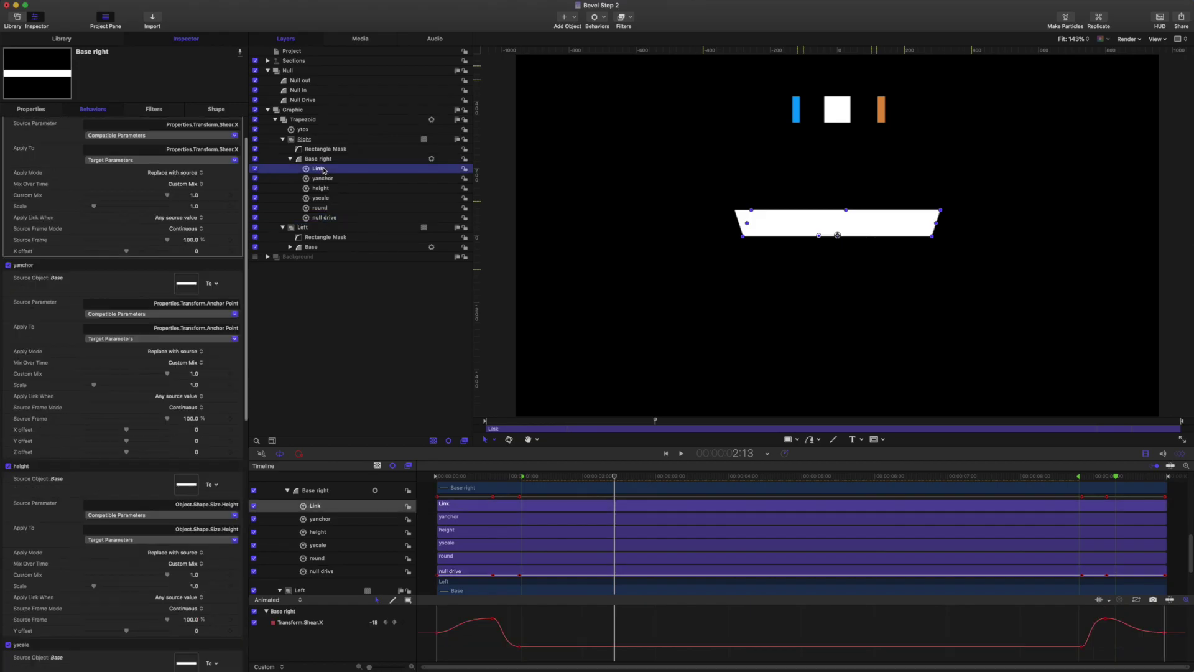
left_click(323, 170)
type("s")
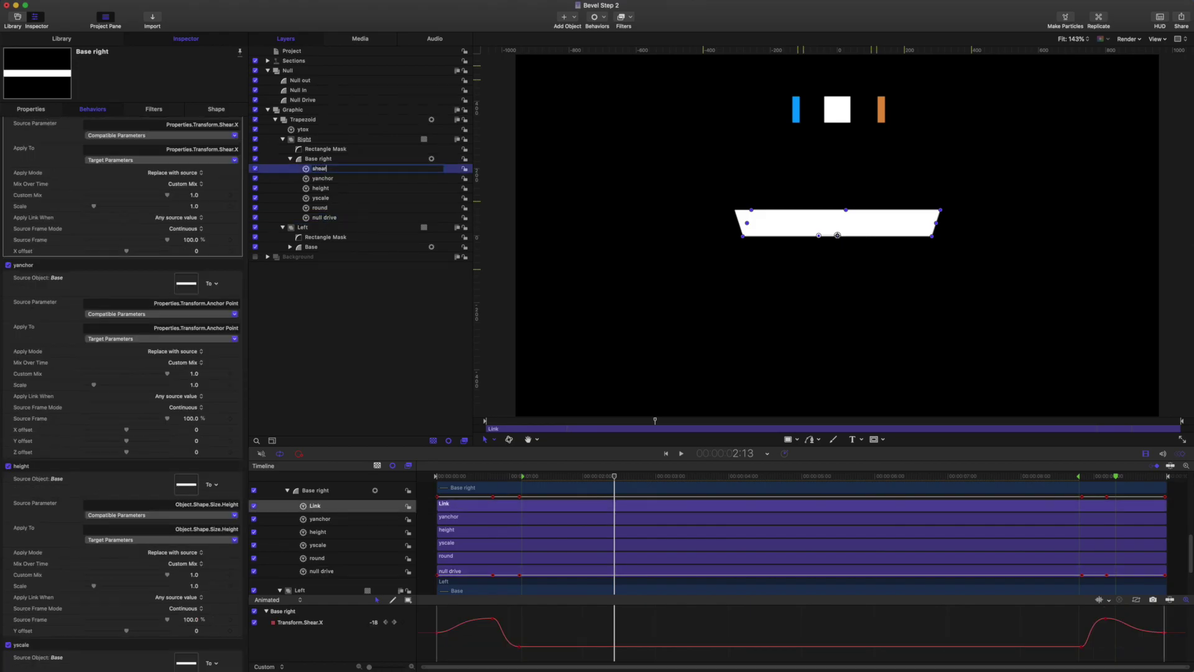
type("hear")
key("Return")
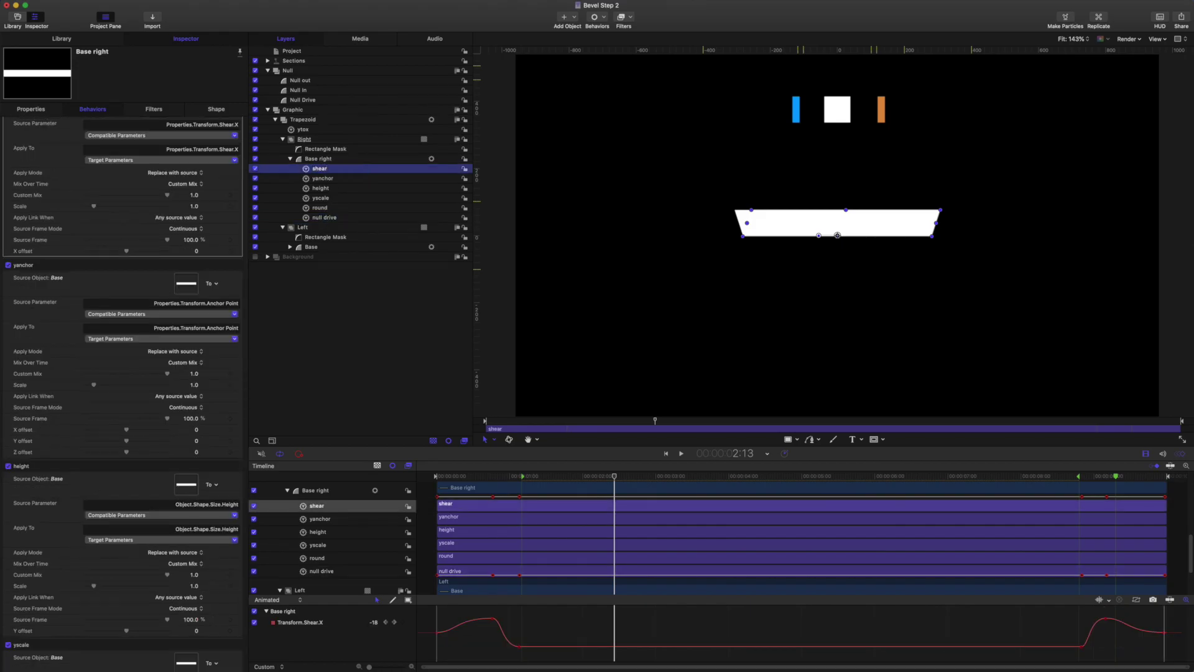
left_click(283, 140)
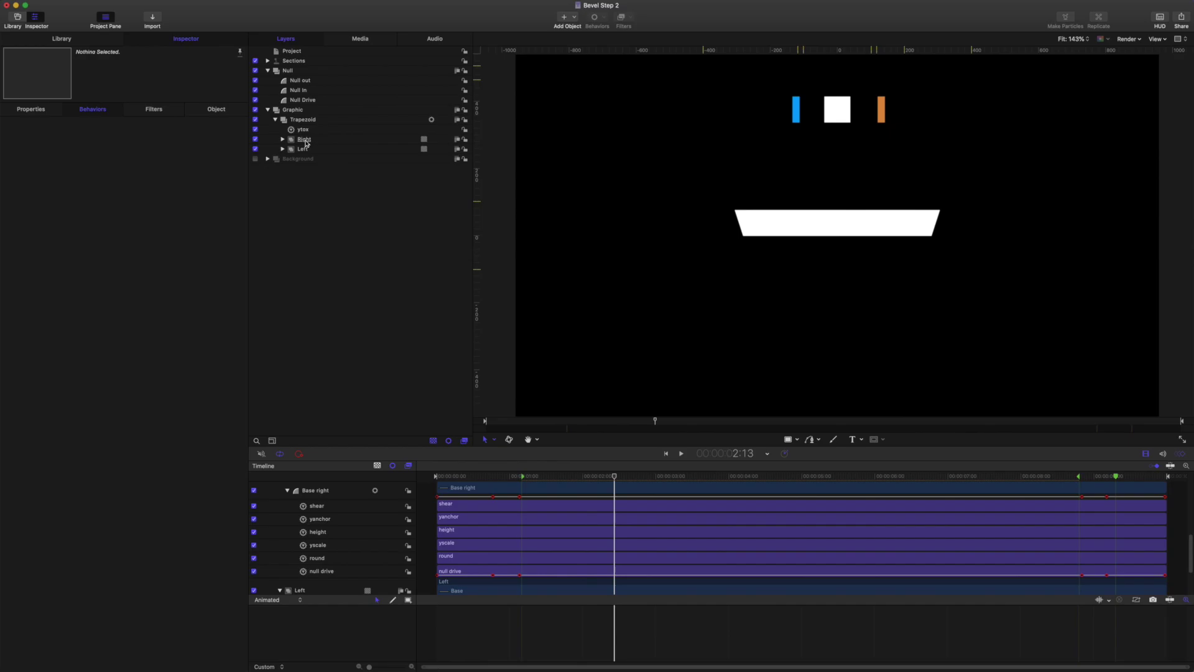
Group the Right and Left halves into a group named 'source'.
left_click(305, 140)
left_click(306, 149, "shift")
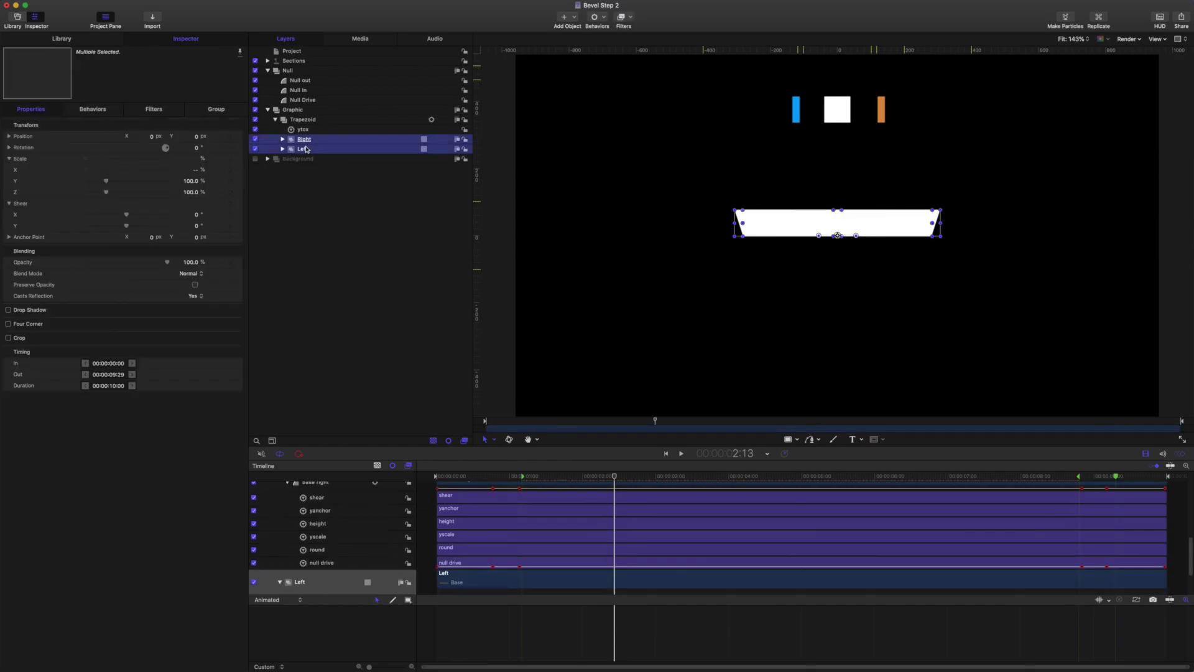
key("super+shift+g")
key("super+z")
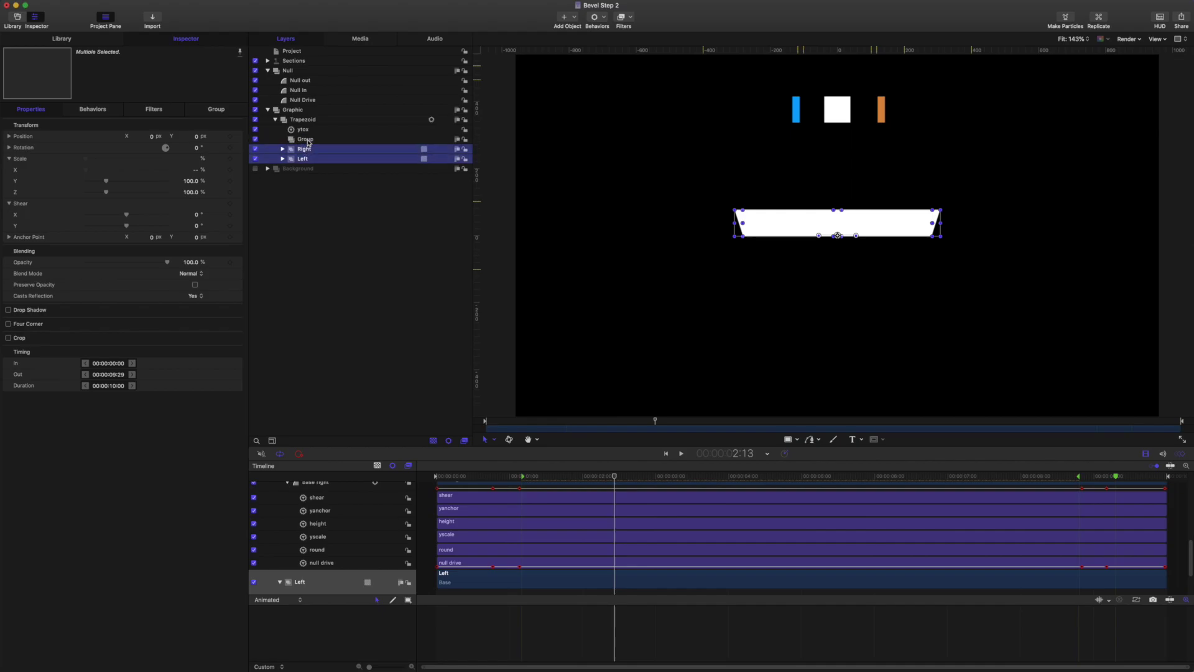
key("super+shift+g")
type("e")
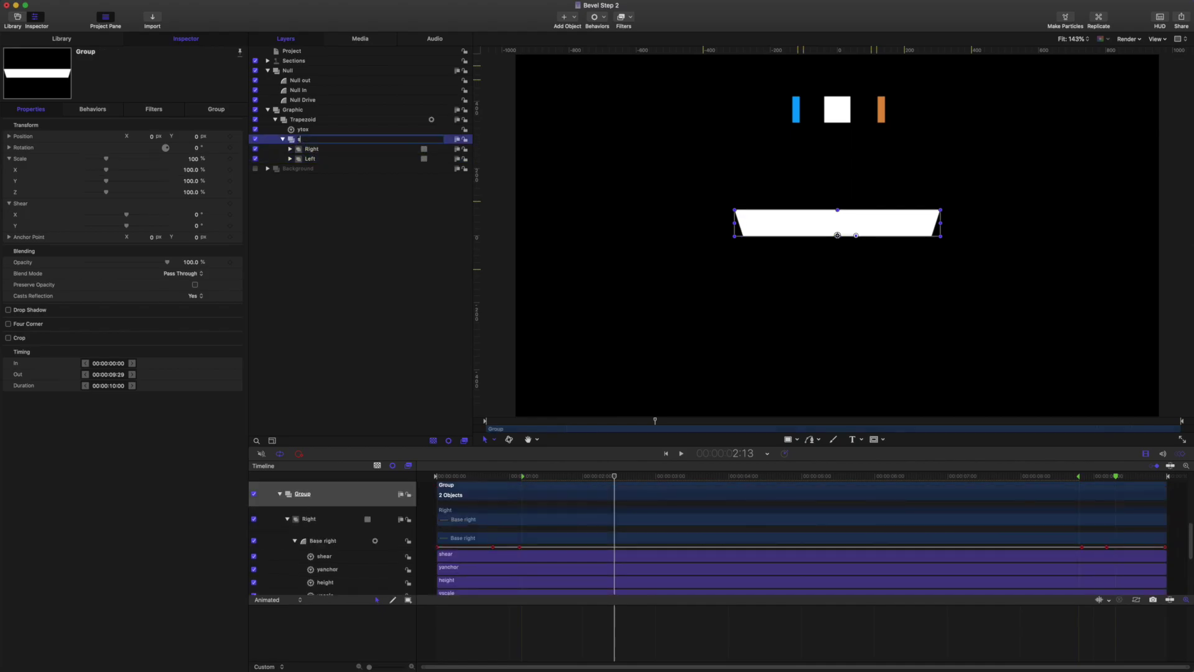
type("ource")
key("Return")
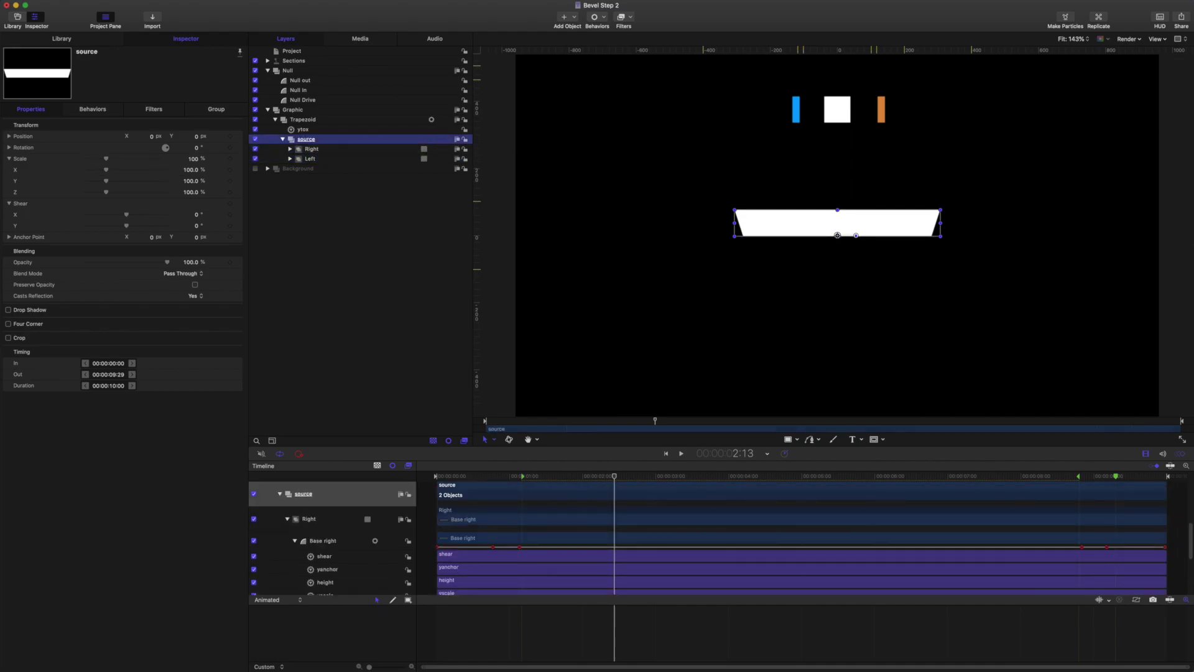
Wrap 'source' in a new outer group and name it 'Clone'.
key("super+shift+g")
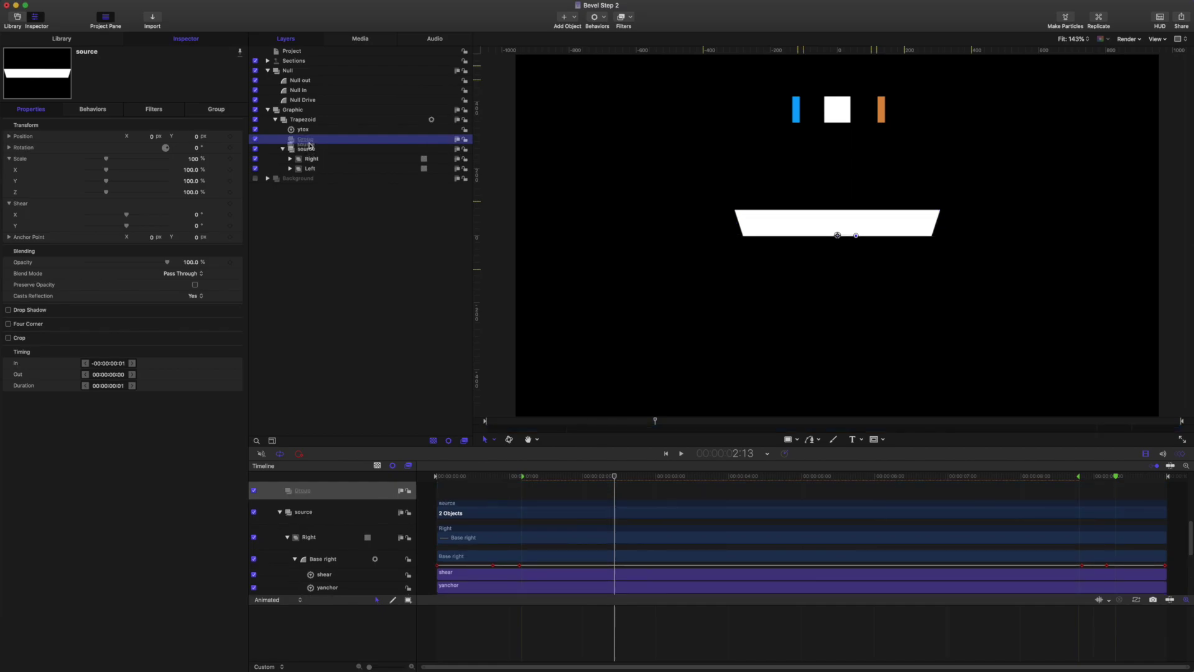
left_click_drag(310, 150, 312, 141)
double_click(312, 139)
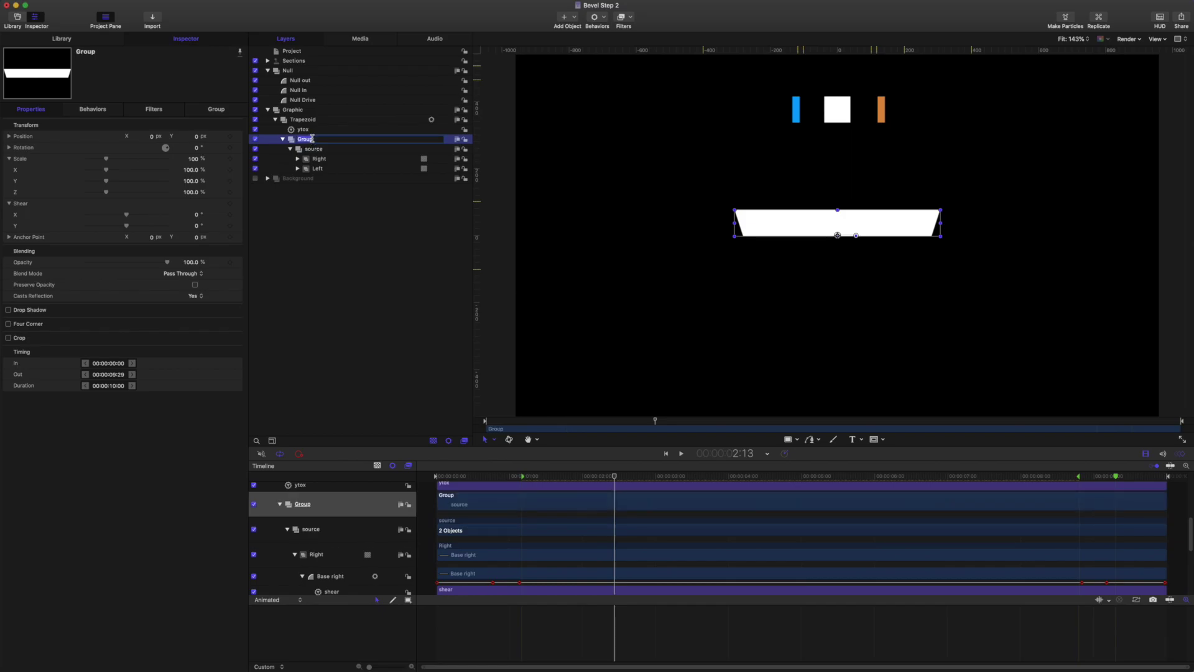
type("Clone")
key("Return")
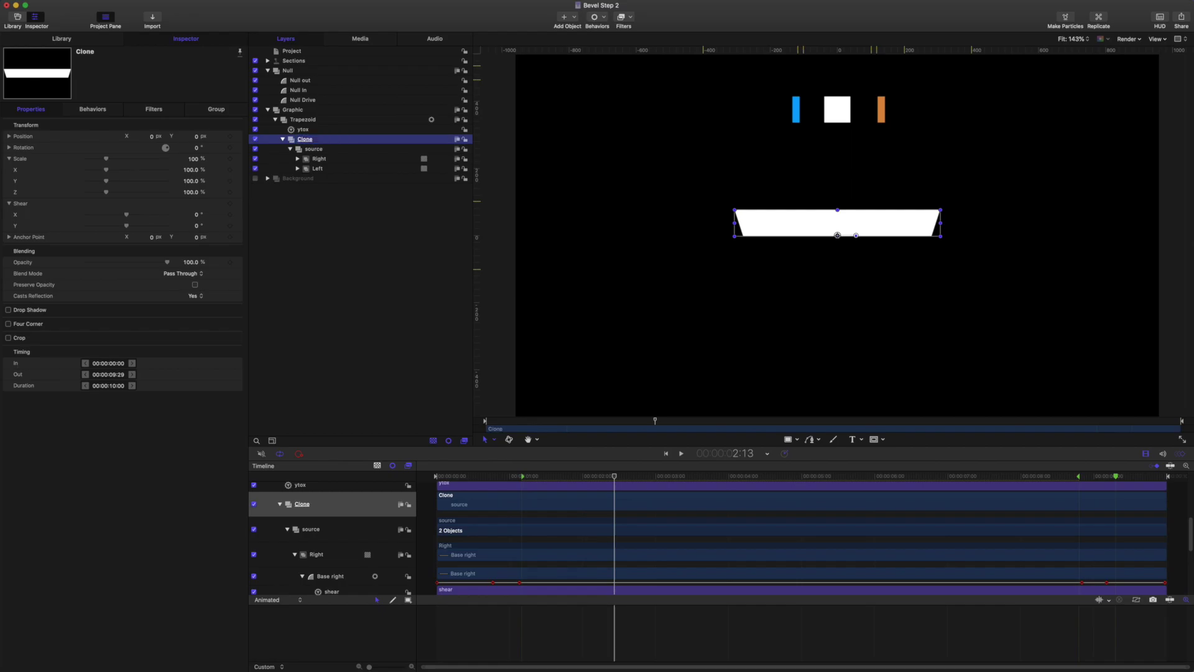
Create a Clone Layer of the Clone group and set its Scale Y to -100%.
key("k")
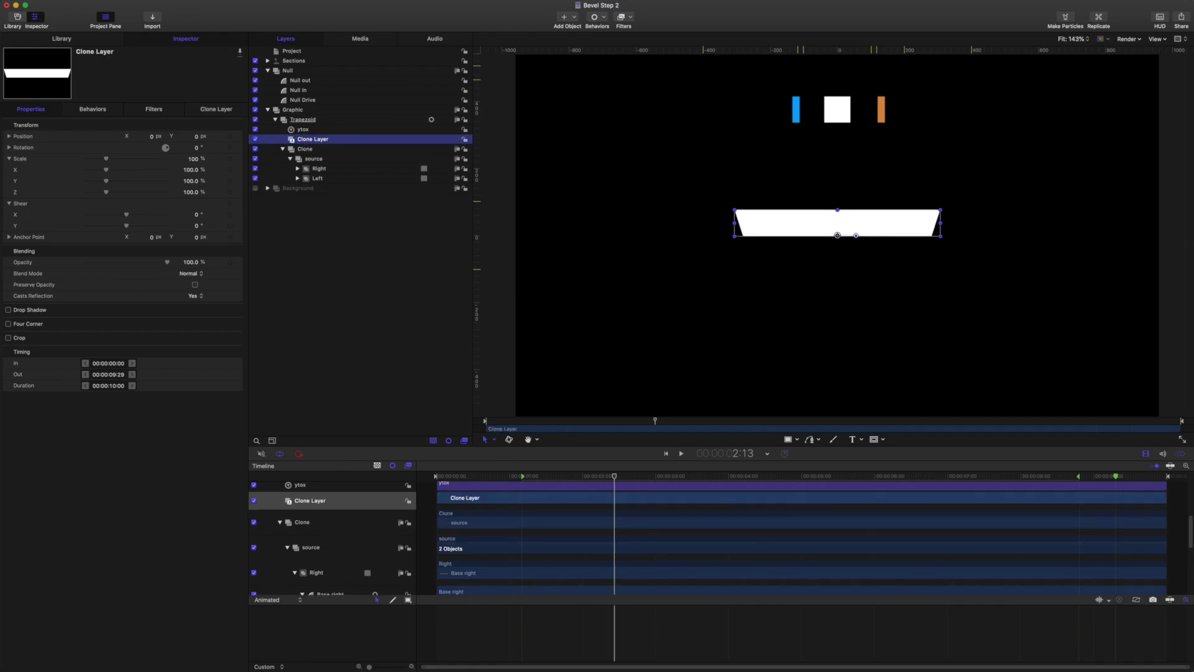
left_click(255, 148)
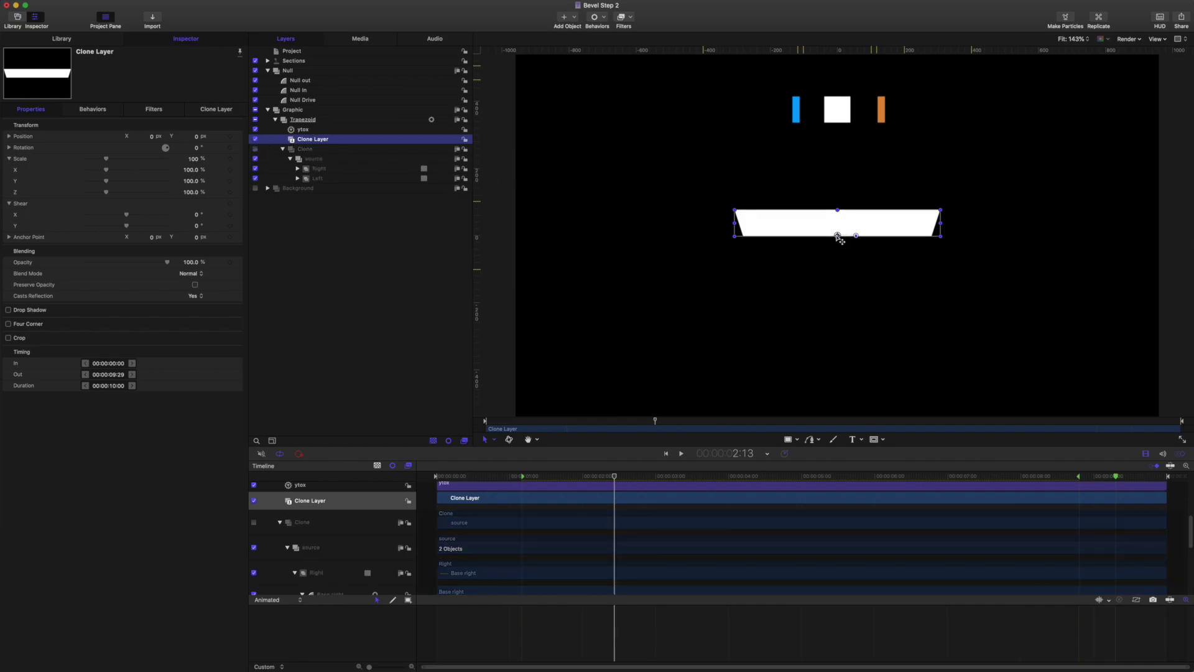
left_click(255, 149)
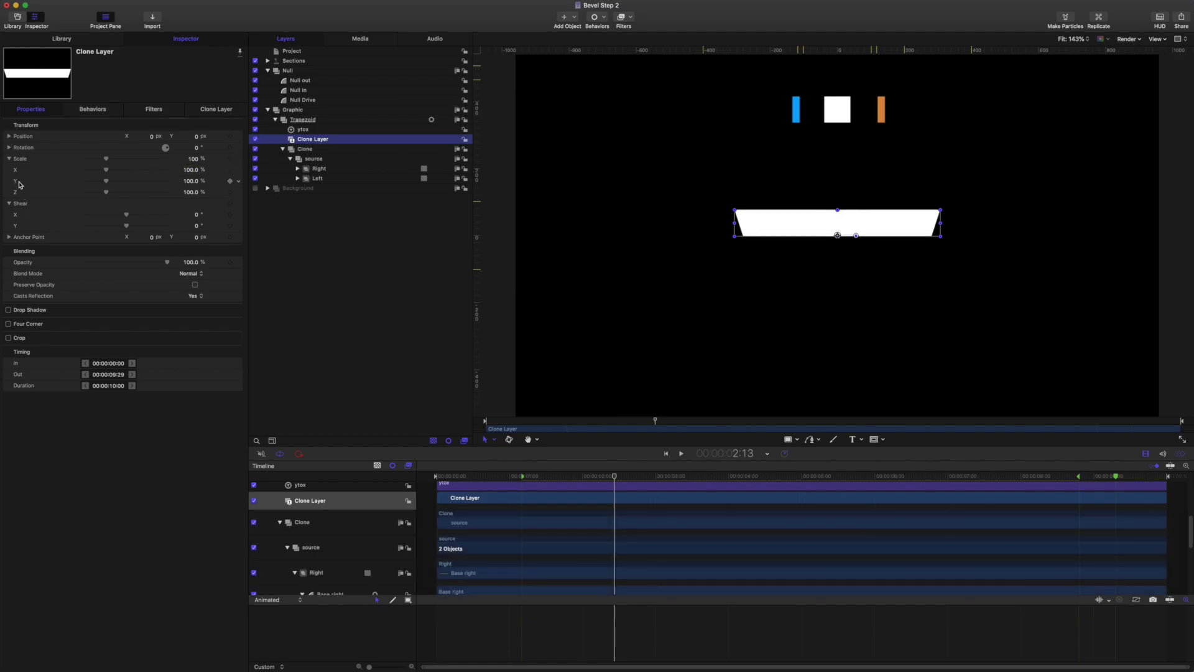
left_click(189, 181)
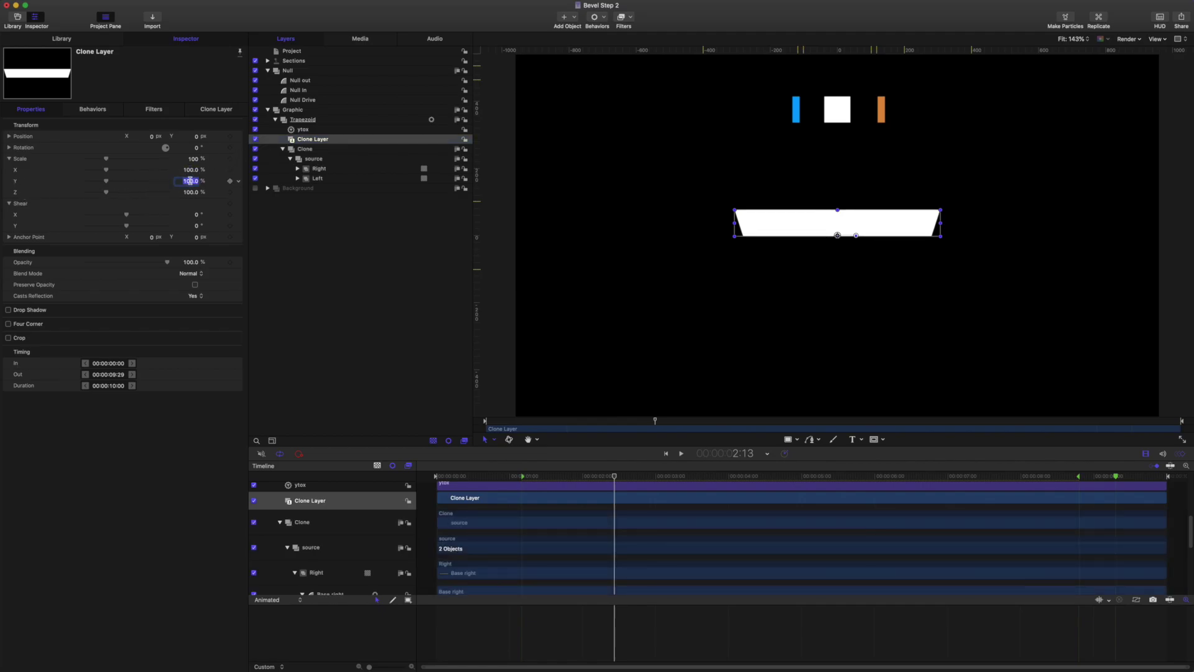
type("-100")
key("Return")
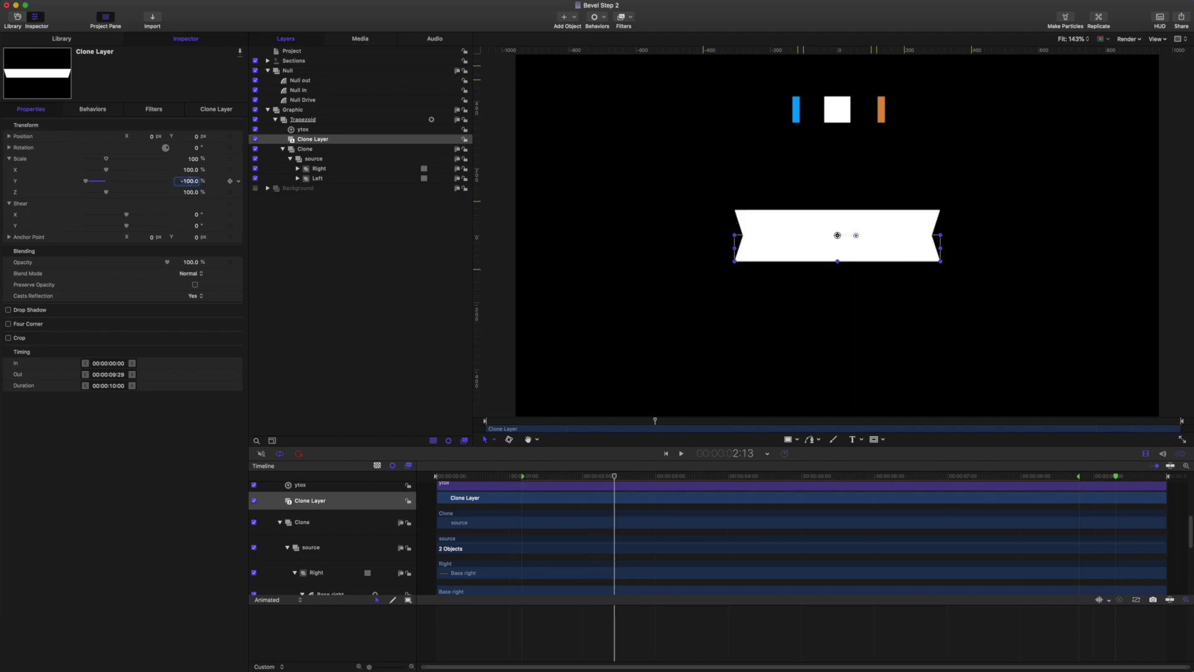
Play back the animation from near the start, then expand the Left half.
left_click_drag(614, 477, 454, 444)
key("space")
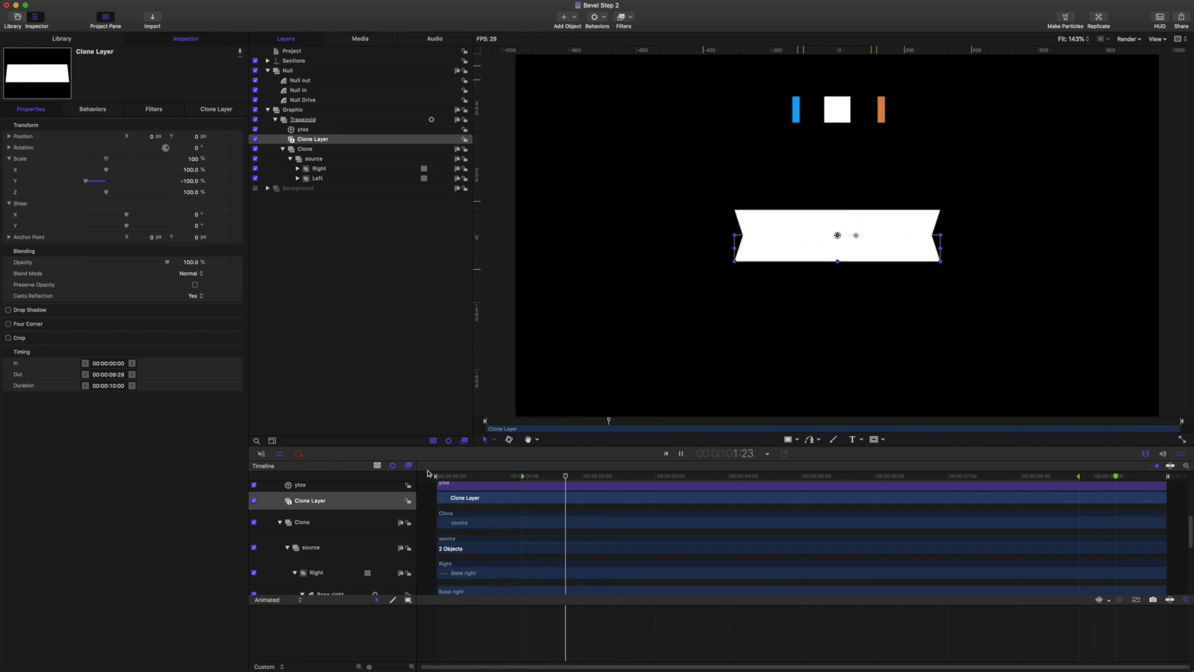
key("space")
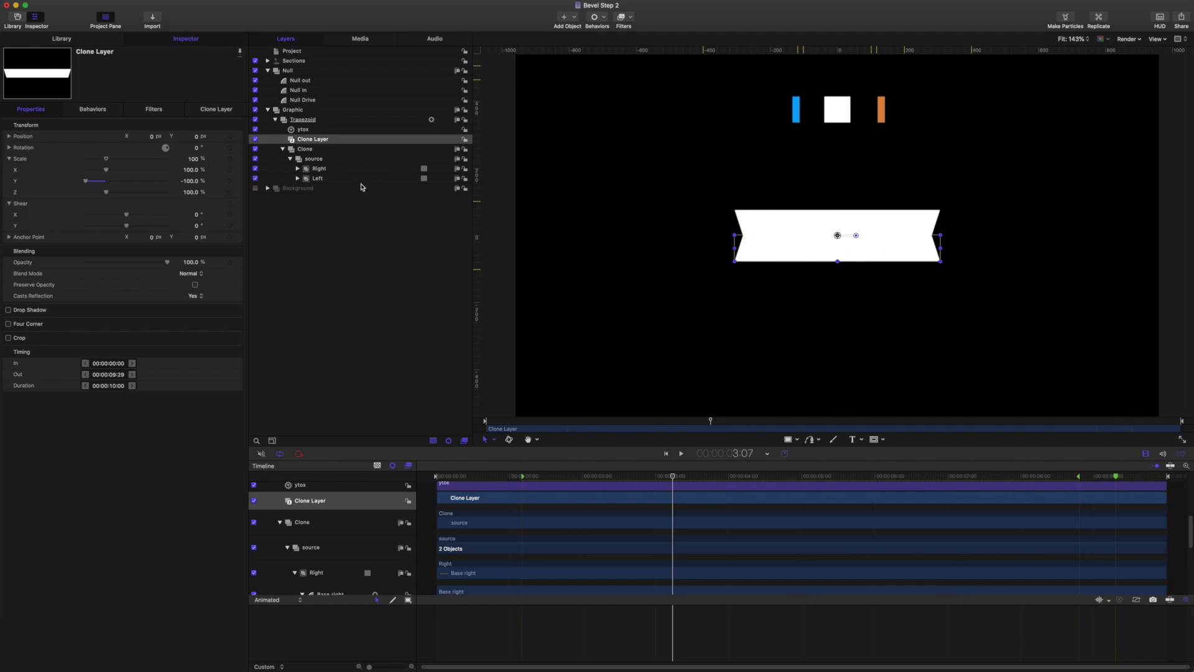
left_click(297, 179)
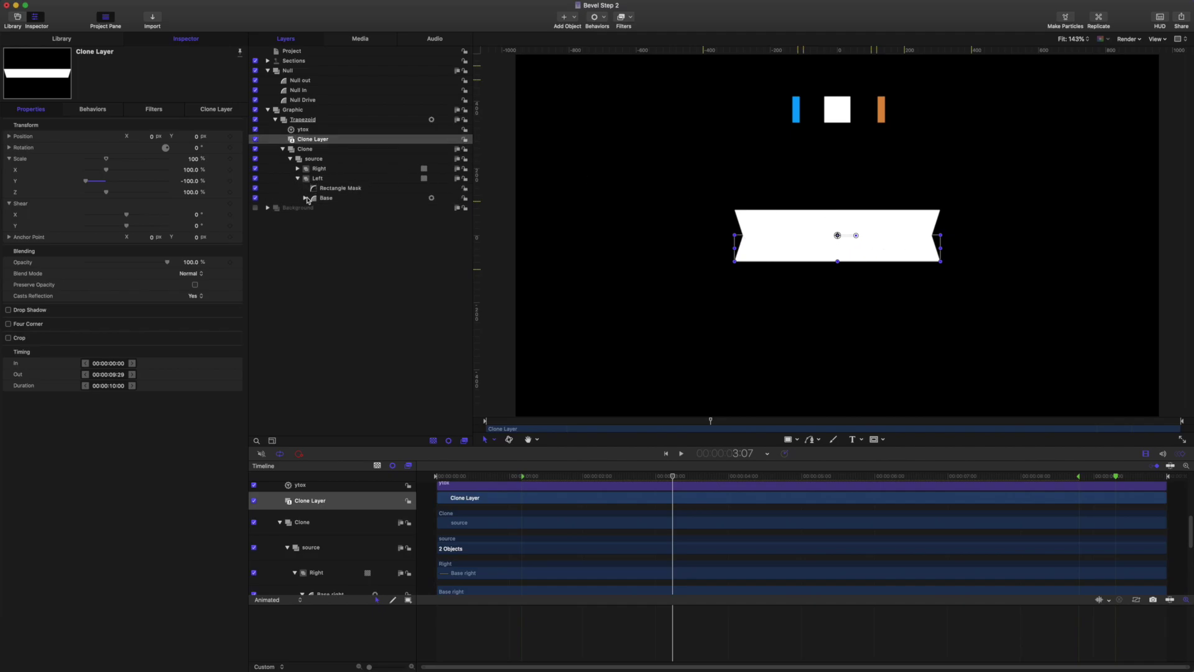
Set Left Base's Shear X to -35 at the 1:04 keyframe and 35 at the earlier keyframe.
left_click(326, 198)
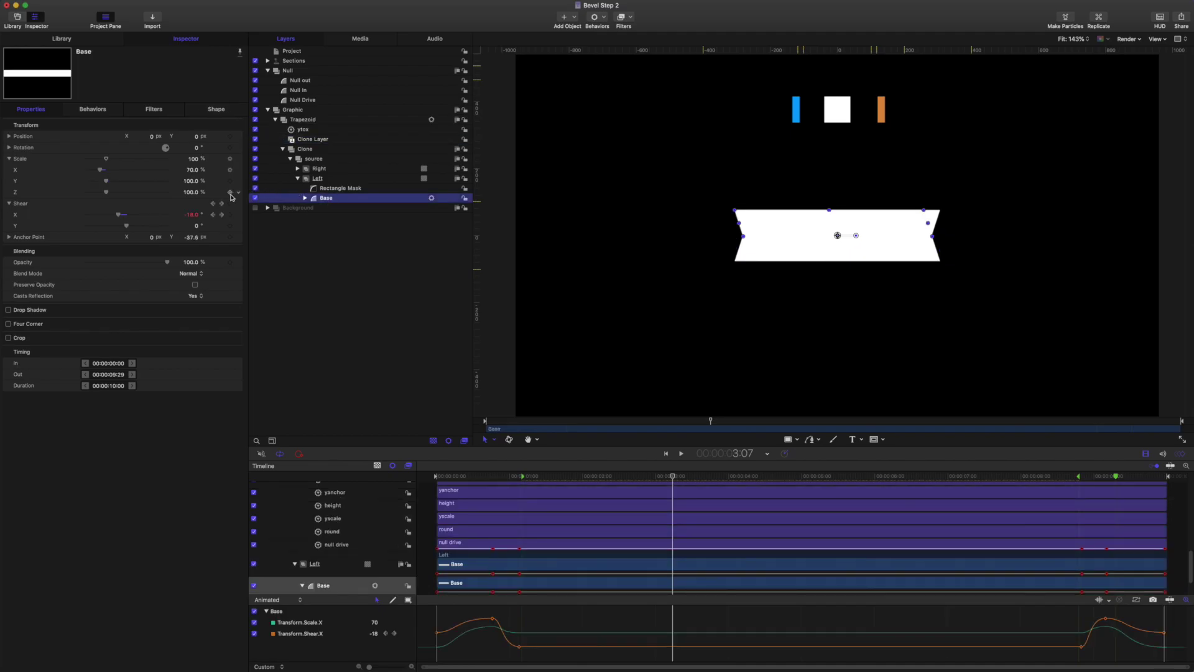
left_click(214, 215)
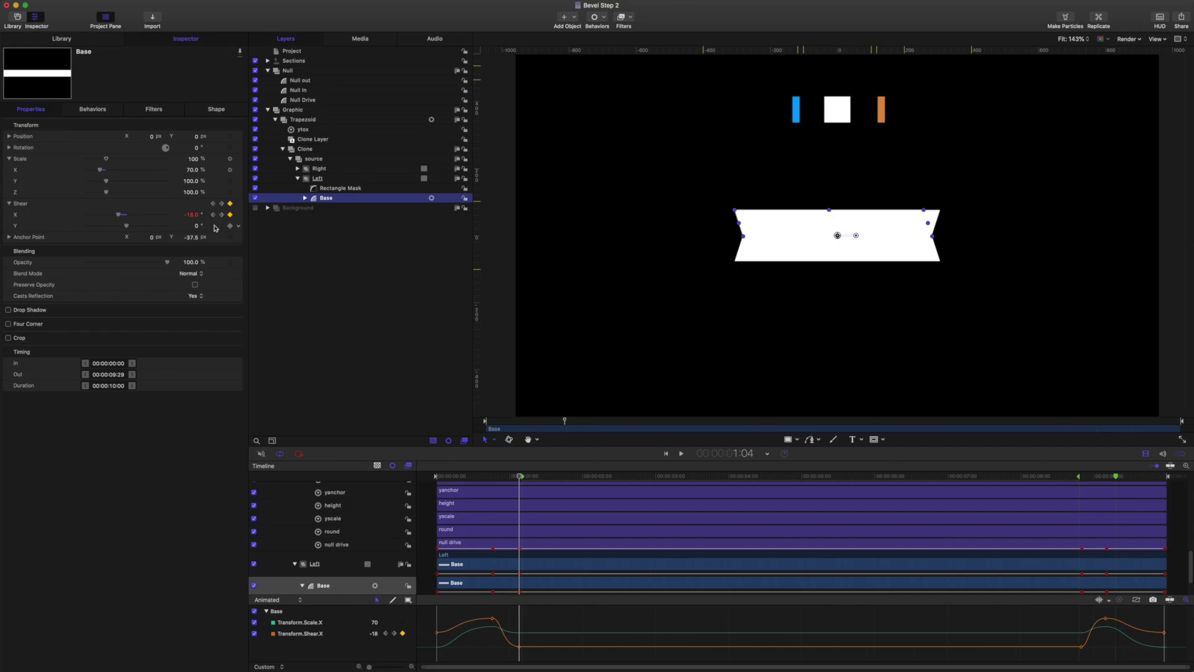
left_click(193, 215)
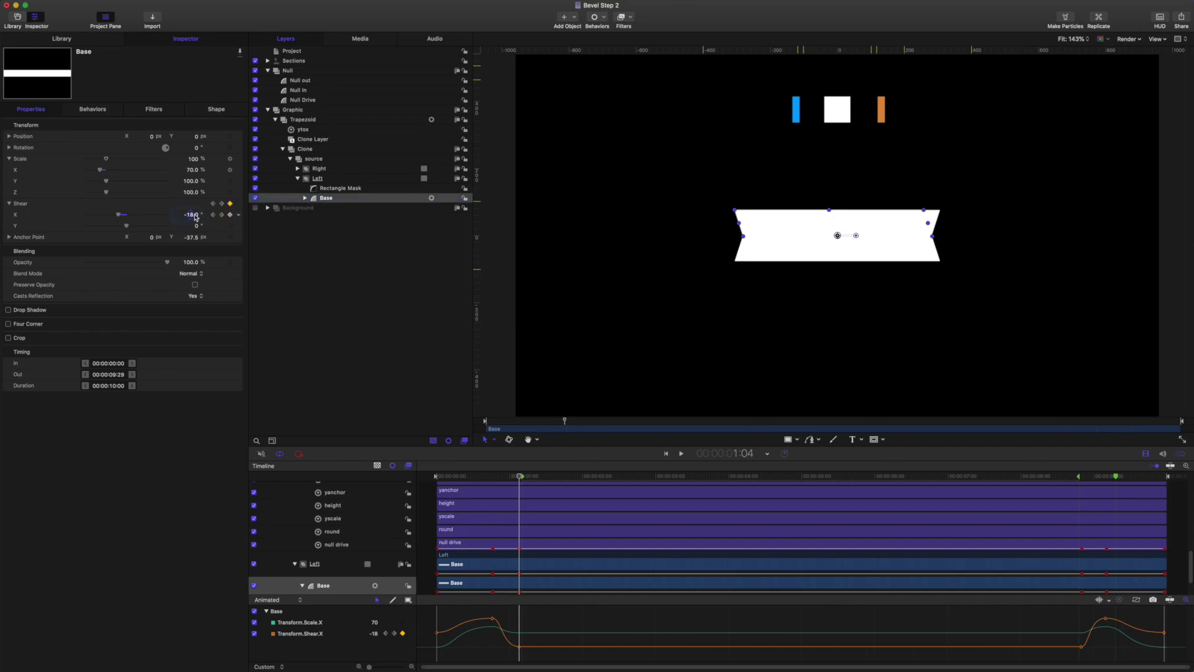
key("BackSpace")
type("-35")
key("Return")
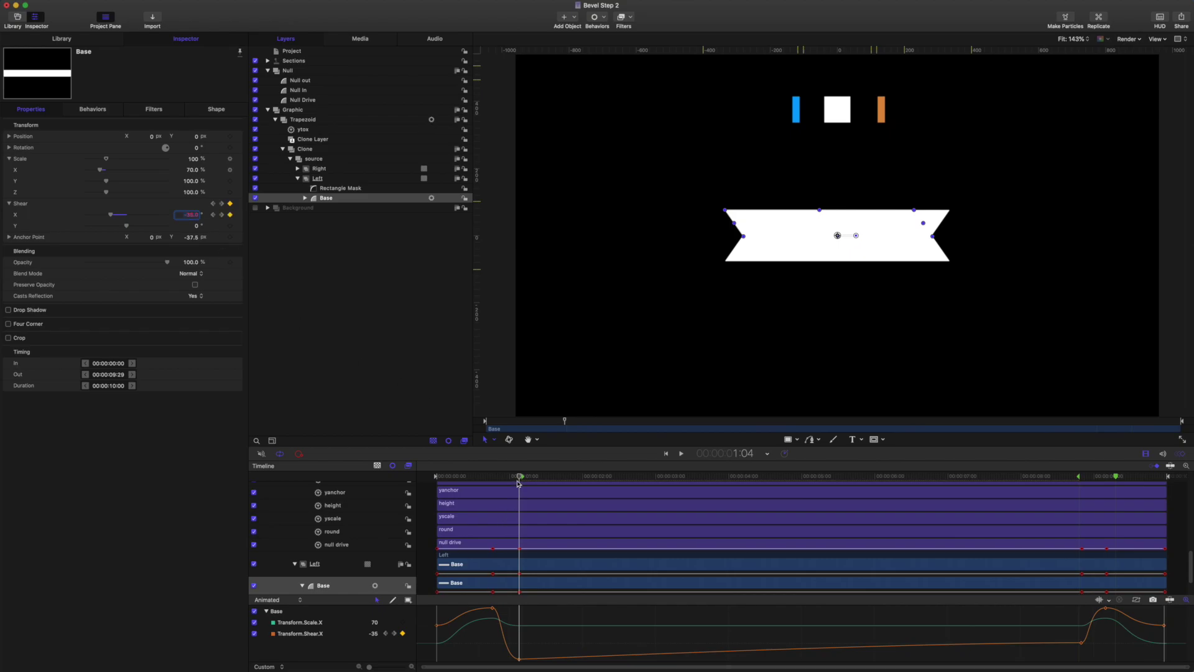
left_click_drag(520, 476, 493, 473)
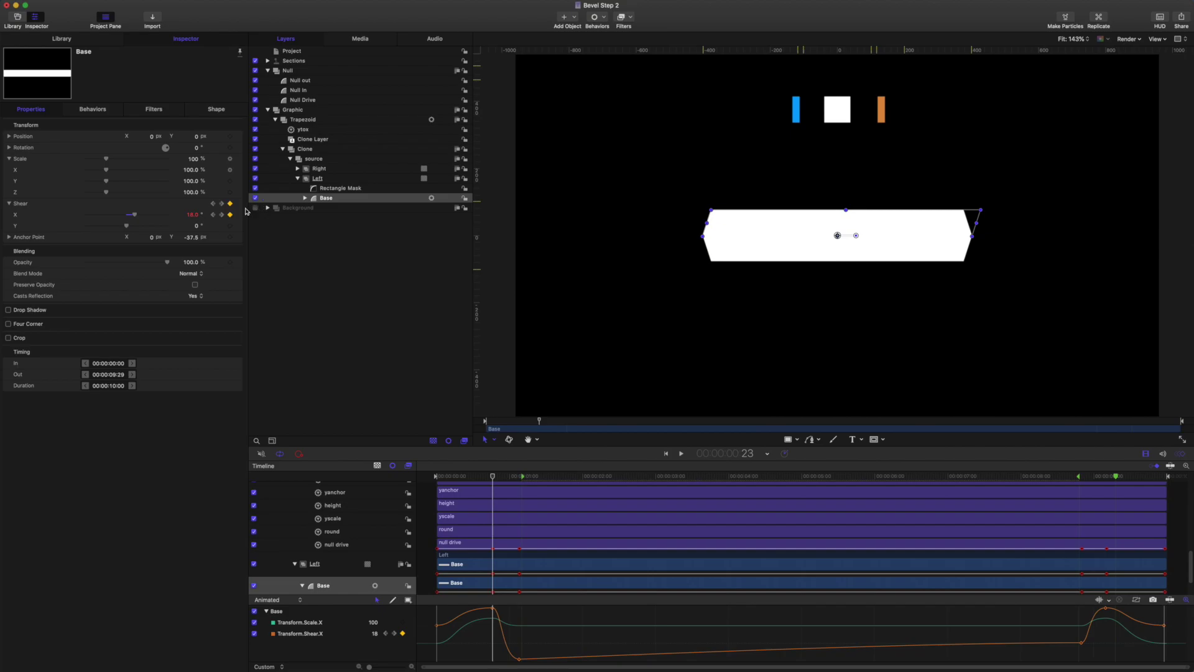
double_click(193, 216)
type("35")
key("Return")
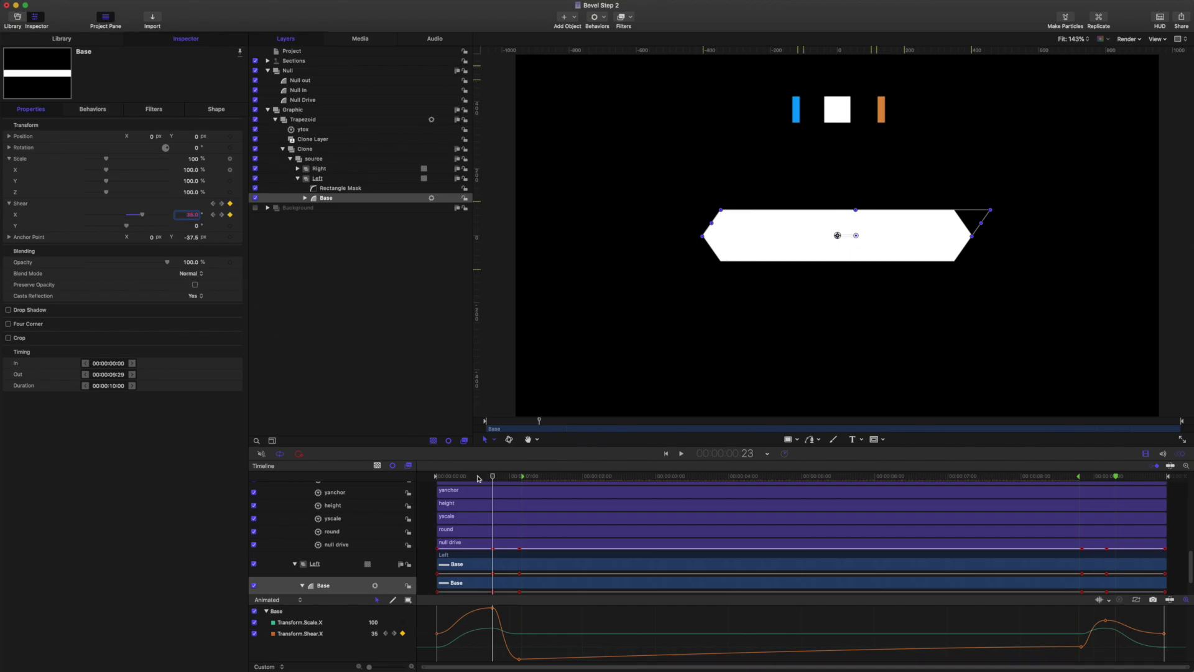
Preview with overlays hidden, then set Shear X to -35 at the 8:25 keyframe.
key("super+slash")
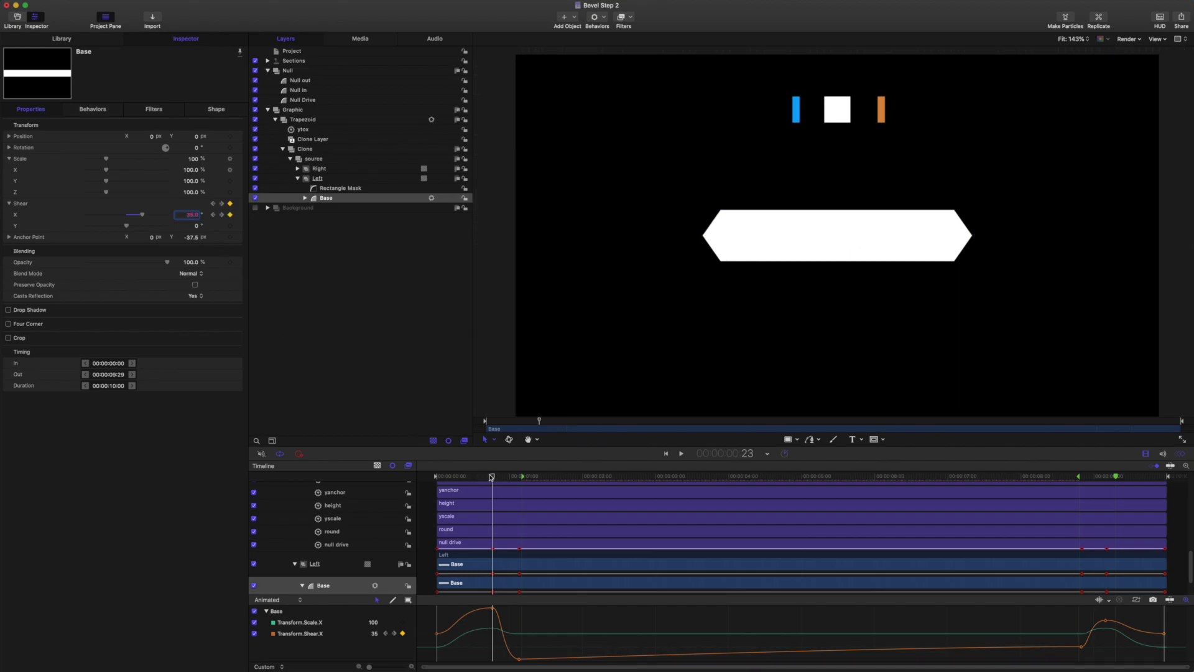
left_click_drag(494, 477, 403, 461)
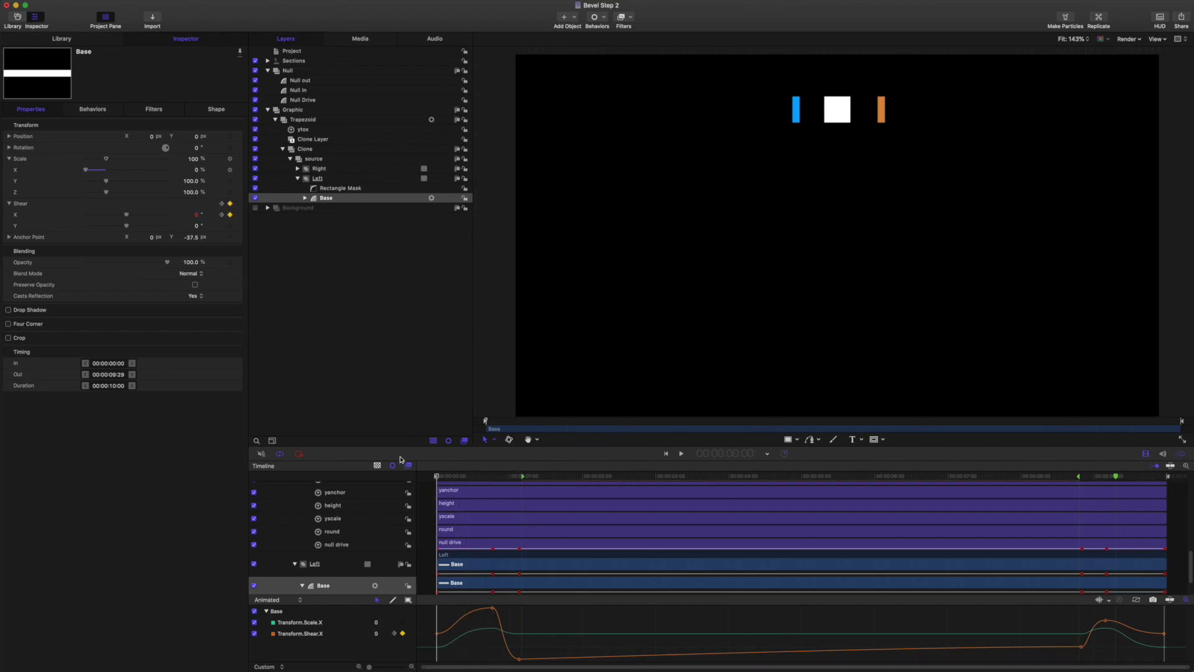
key("space")
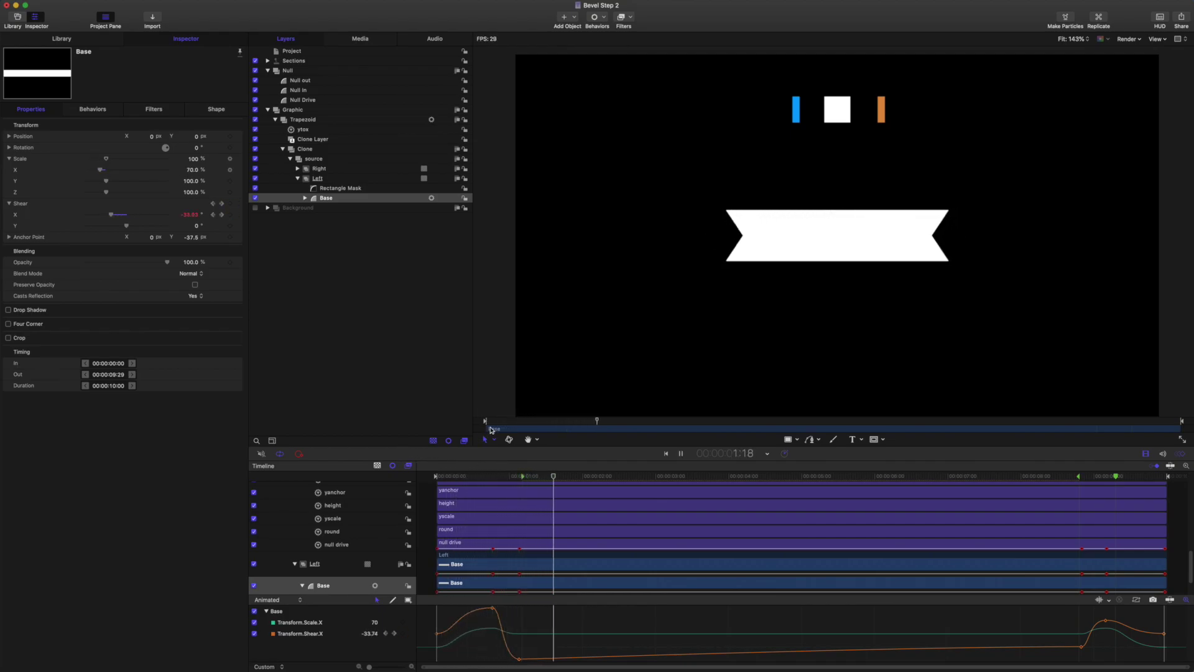
key("space")
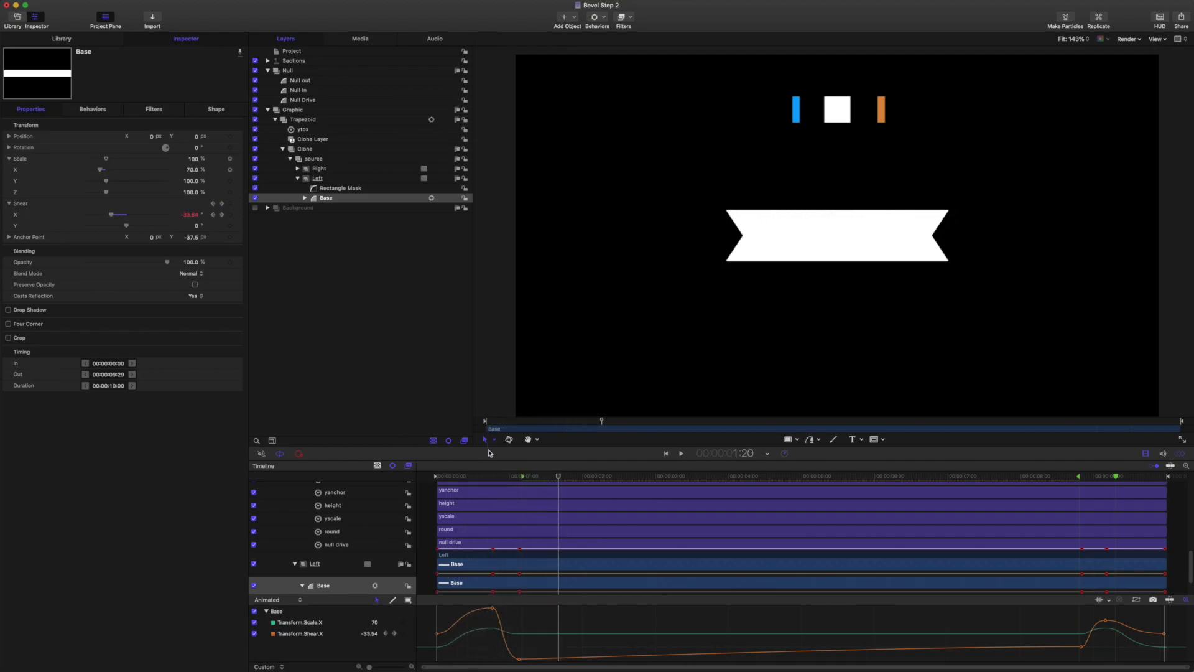
left_click(222, 215)
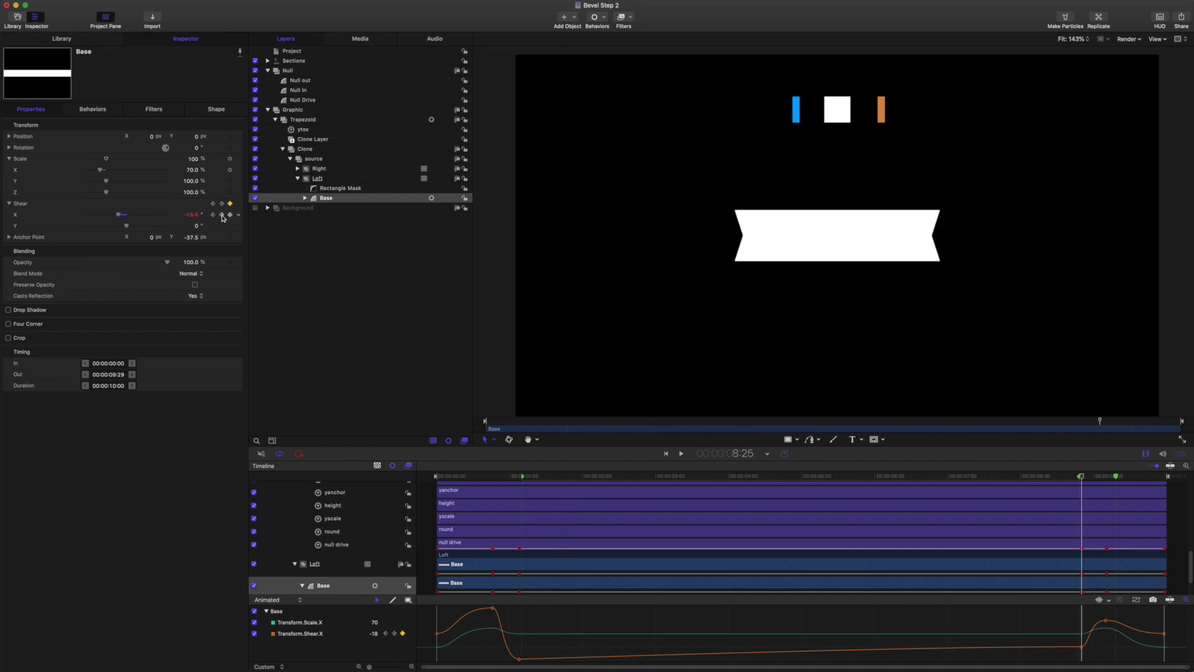
double_click(190, 215)
key("BackSpace")
type("-35")
key("Return")
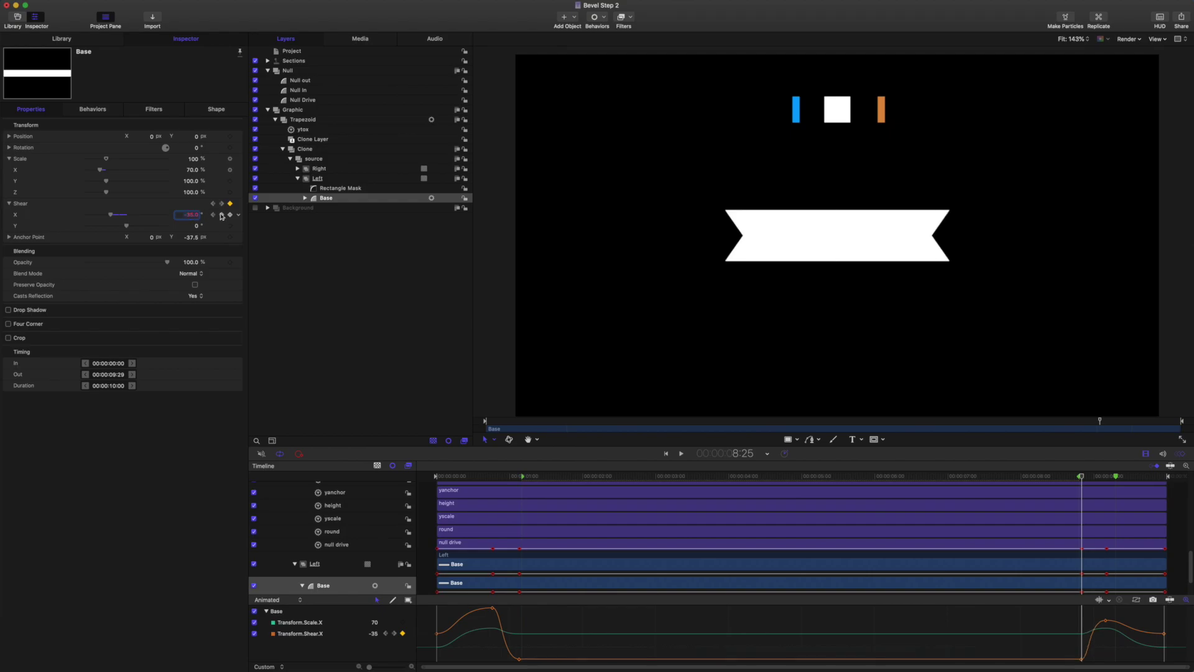
Clear Shear X at the 9:05 keyframe, then step through keyframes 0:23, 1:04, 8:25 back to 9:05.
left_click(222, 215)
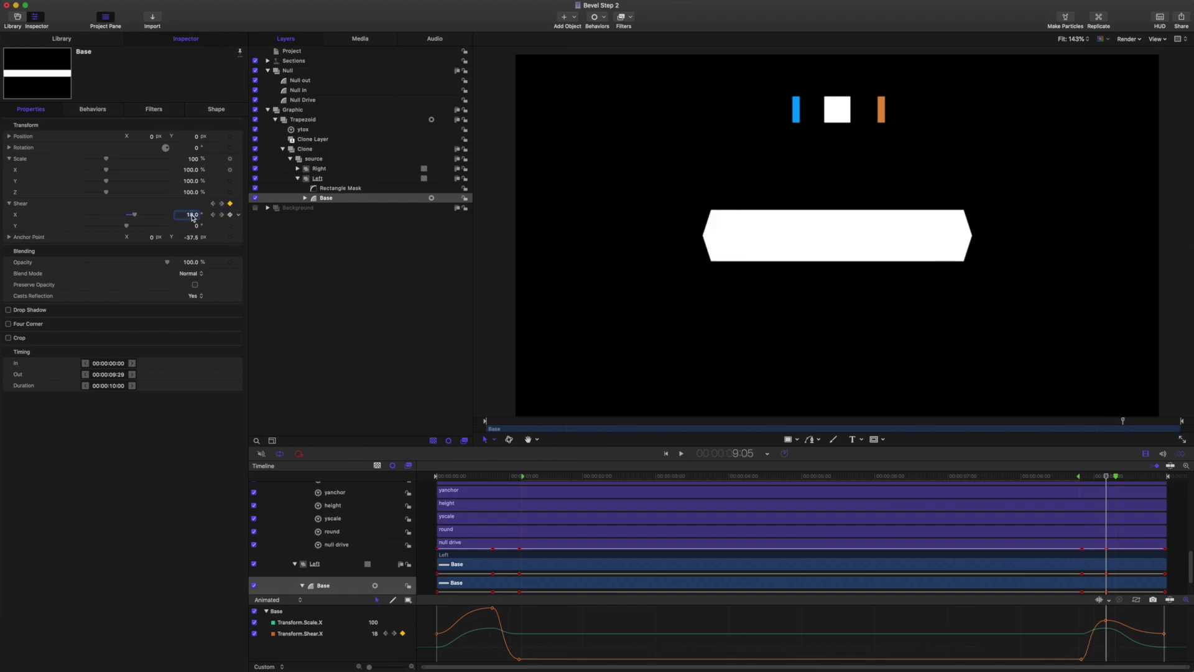
key("BackSpace")
key("Return")
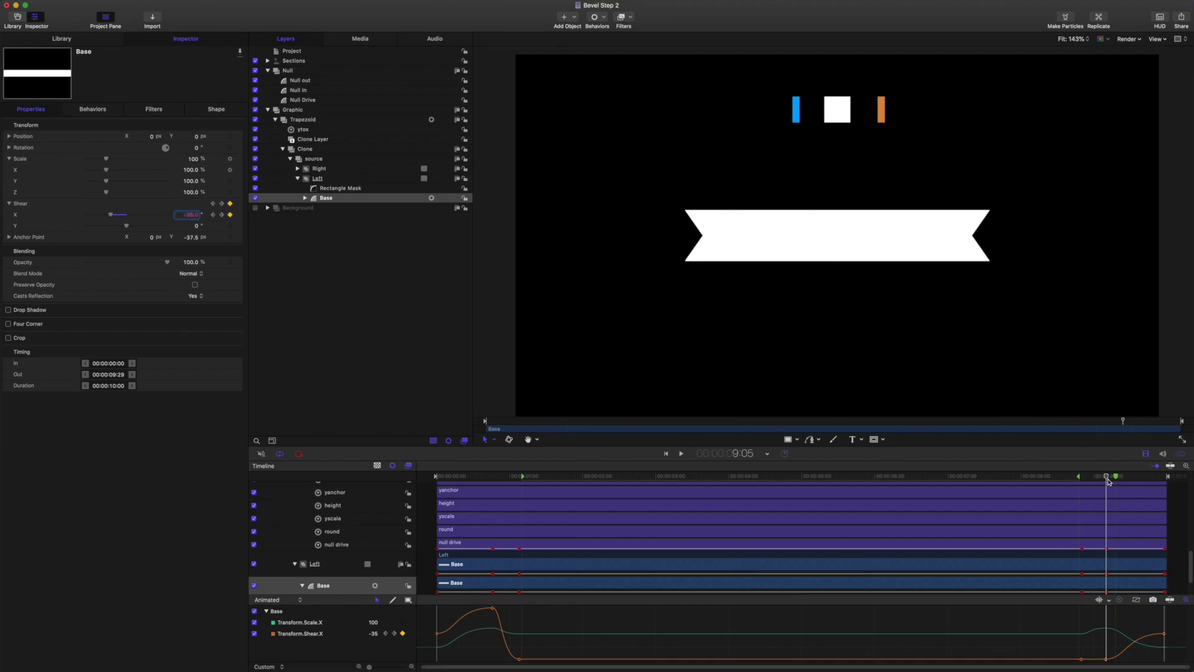
left_click_drag(1107, 477, 1082, 476)
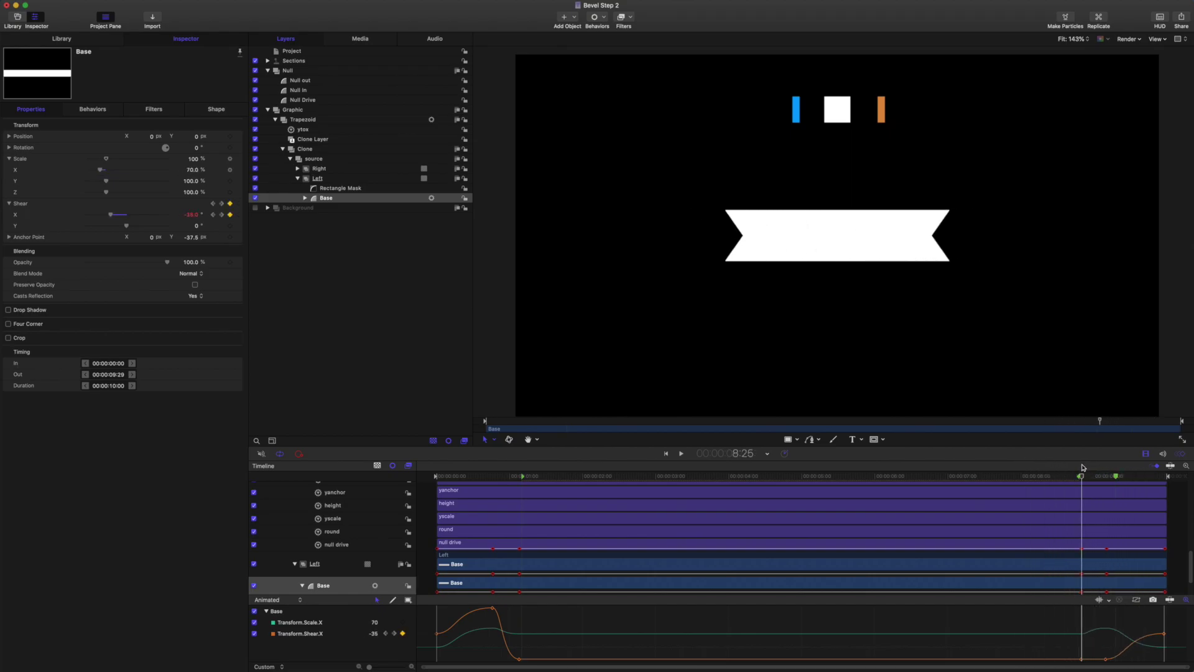
left_click(213, 215)
left_click(212, 215)
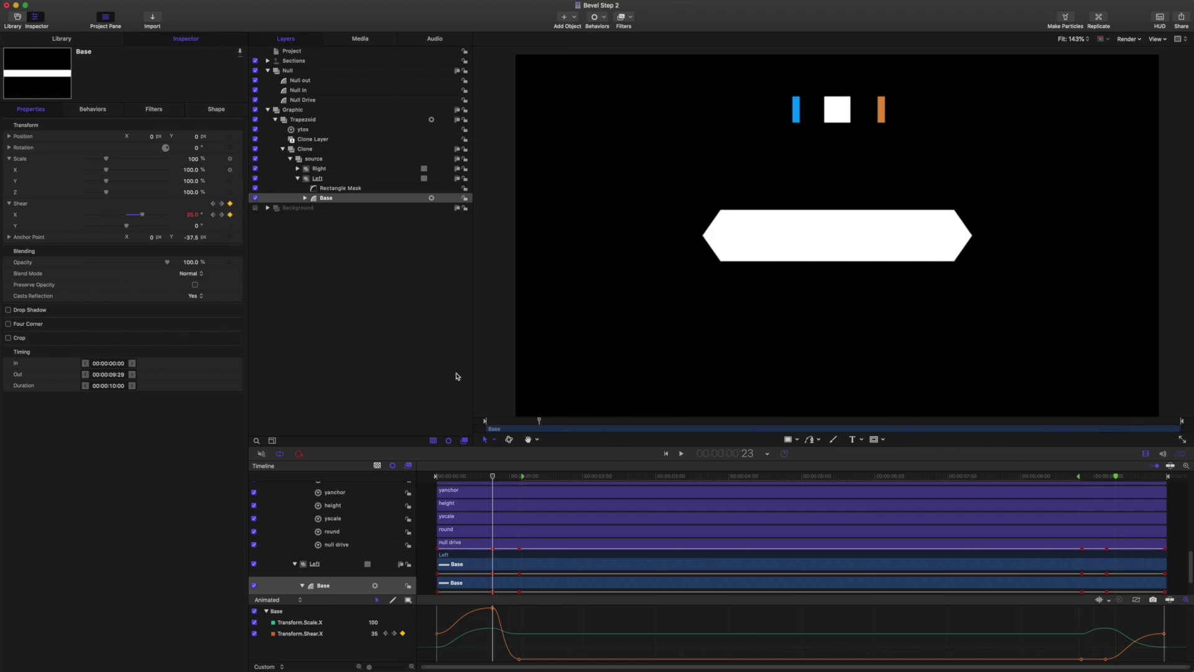
left_click(222, 214)
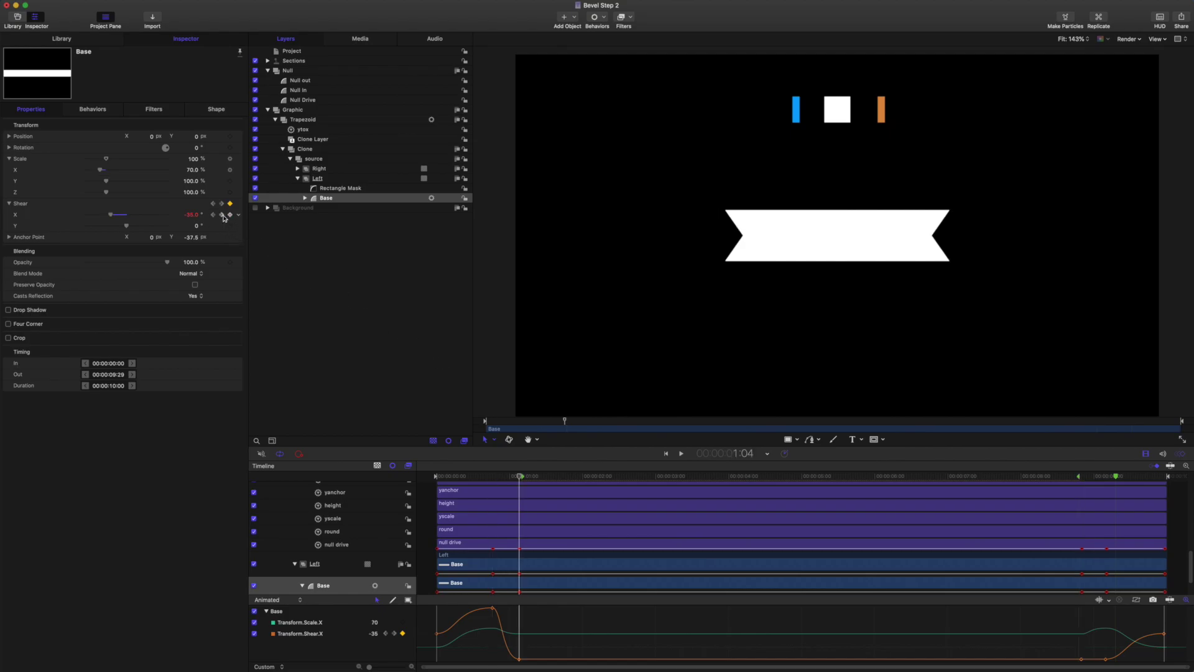
left_click(222, 215)
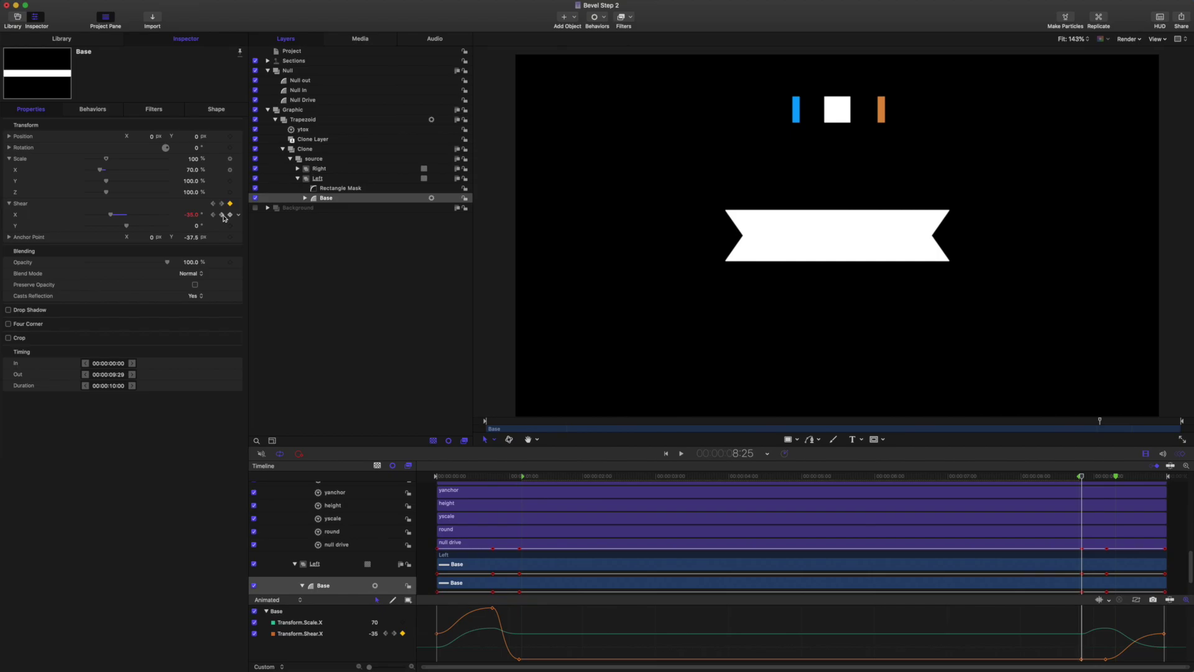
left_click(222, 214)
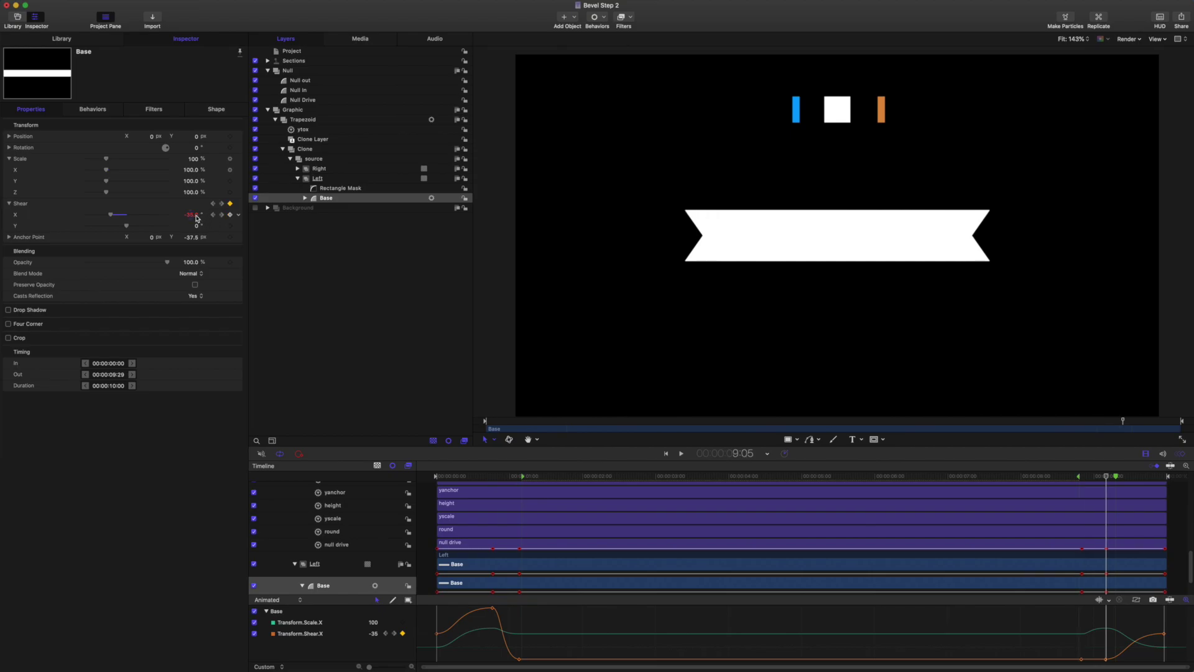
Set Shear X to 35 at the 9:05 keyframe and play to check the shear.
double_click(192, 214)
key("BackSpace")
key("Return")
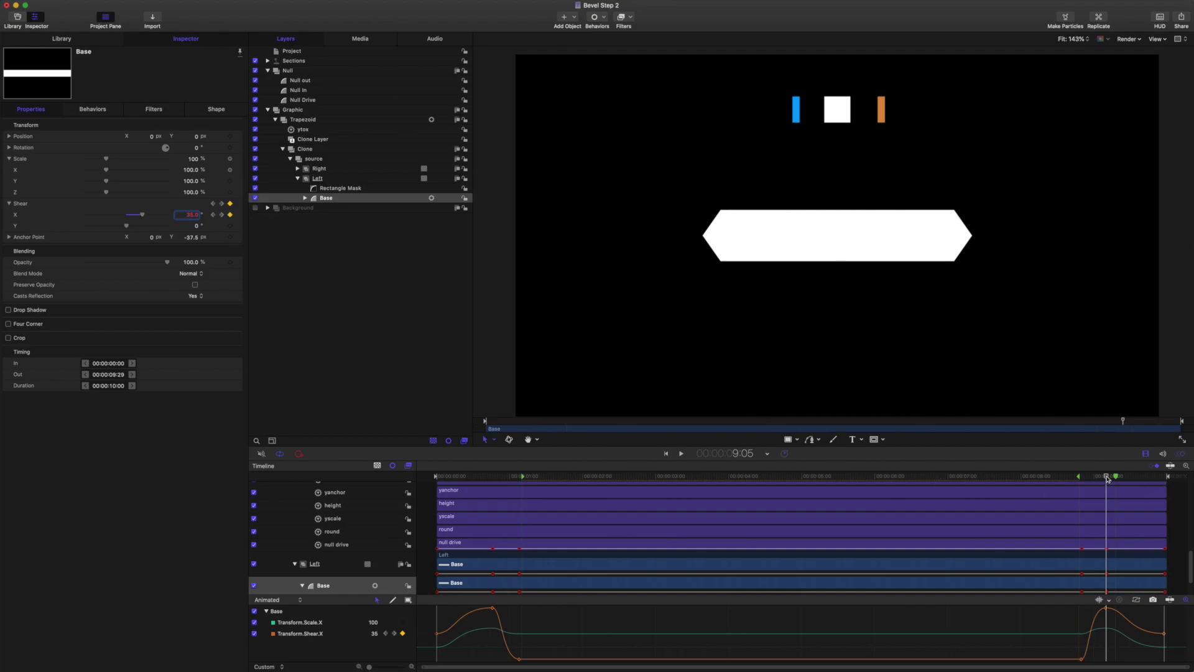
key("space")
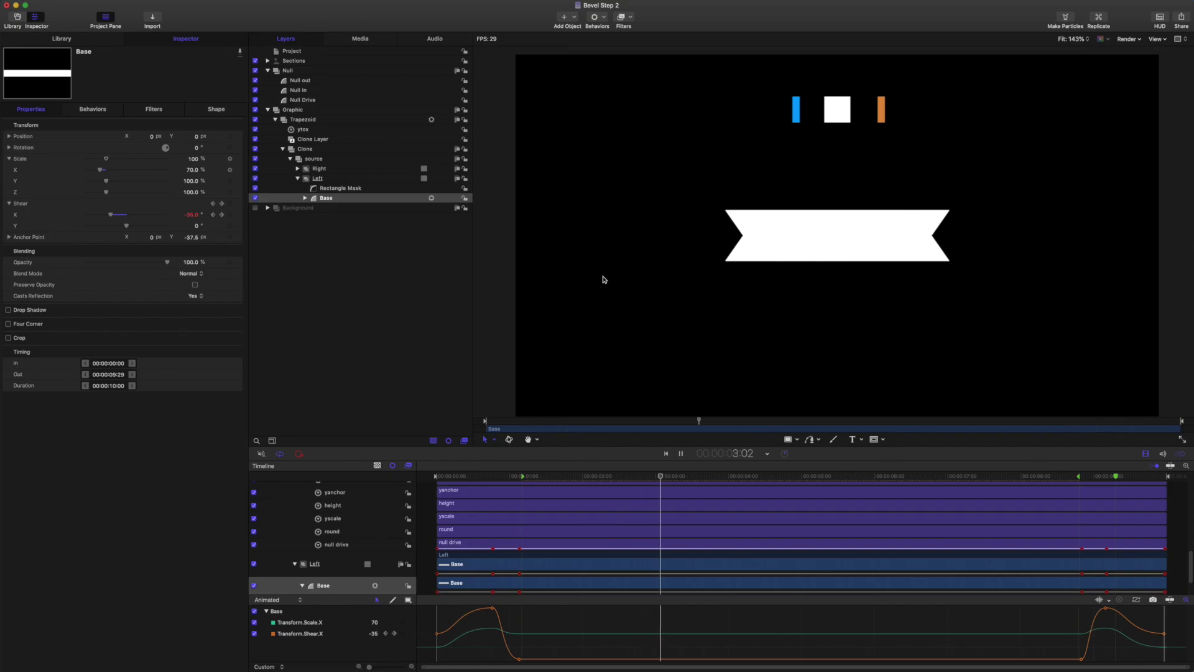
Stop playback and show the Project's published parameters in the Inspector.
key("space")
left_click(292, 51)
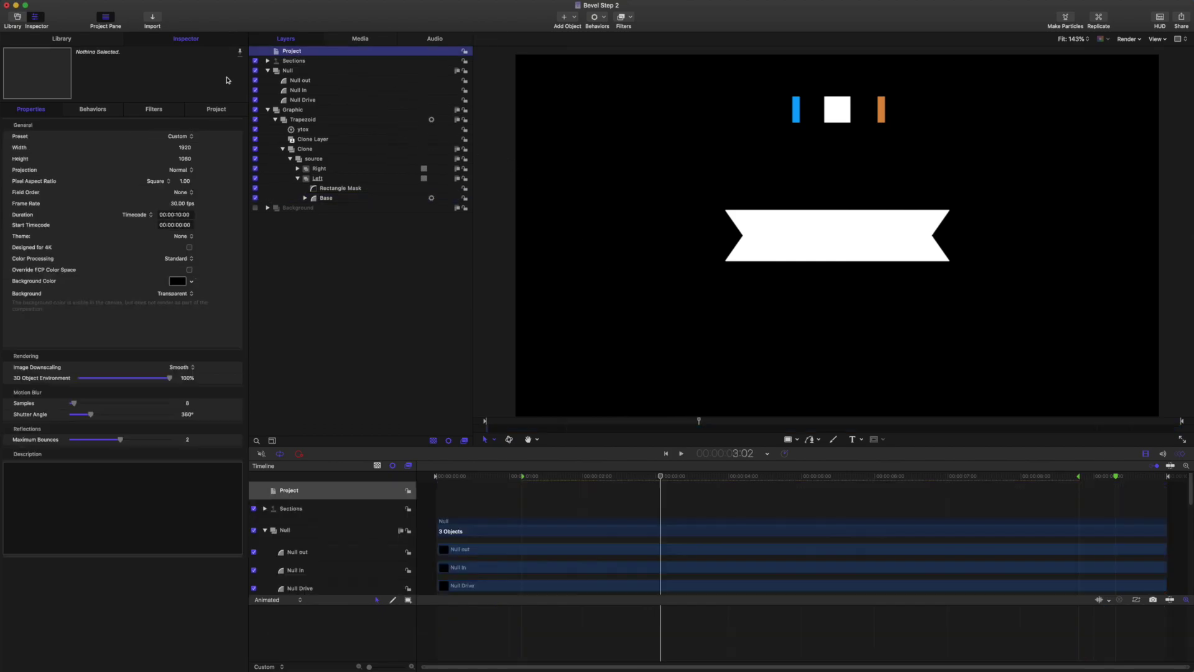
left_click(210, 110)
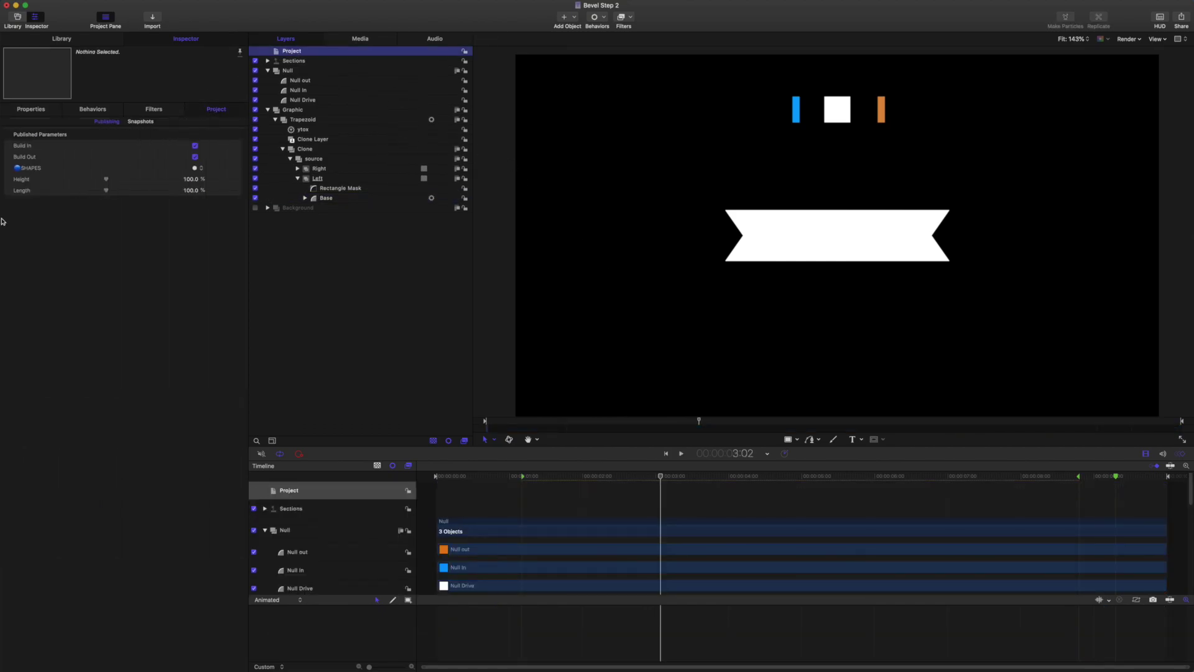
Stretch the banner Length to 178% and undo it, then scrub the Height control.
left_click_drag(190, 190, 239, 190)
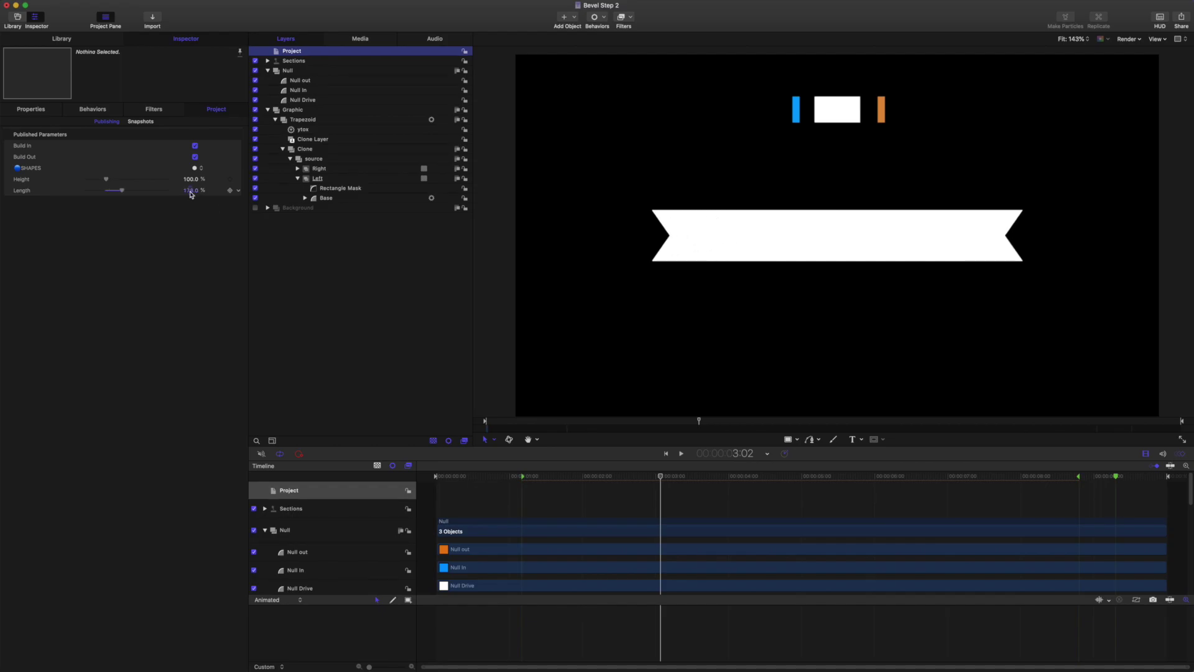
key("super+z")
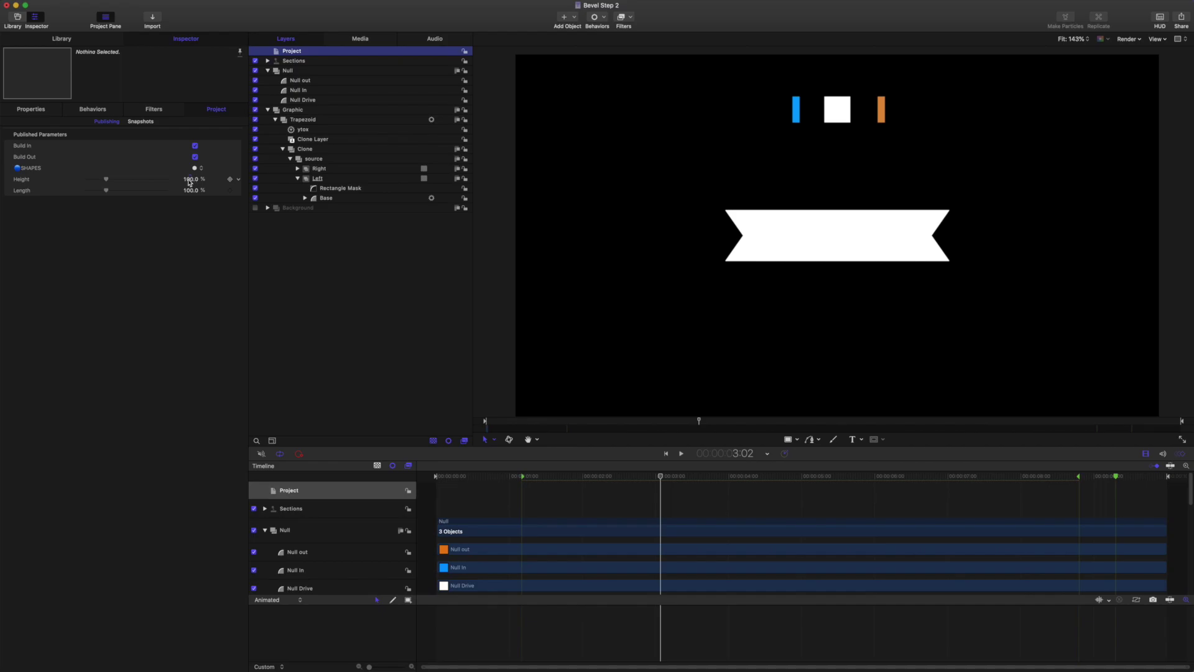
left_click_drag(189, 182, 190, 182)
Select the source group under Clone and test its Scale Y in Properties.
left_click(313, 159)
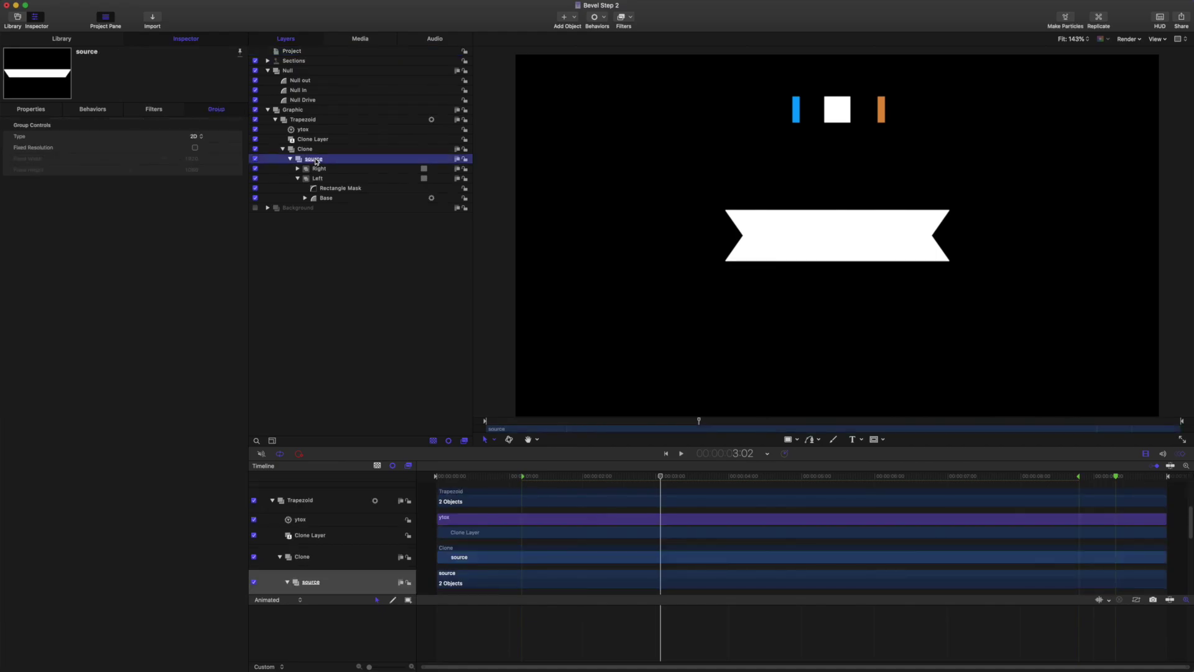
left_click(309, 151)
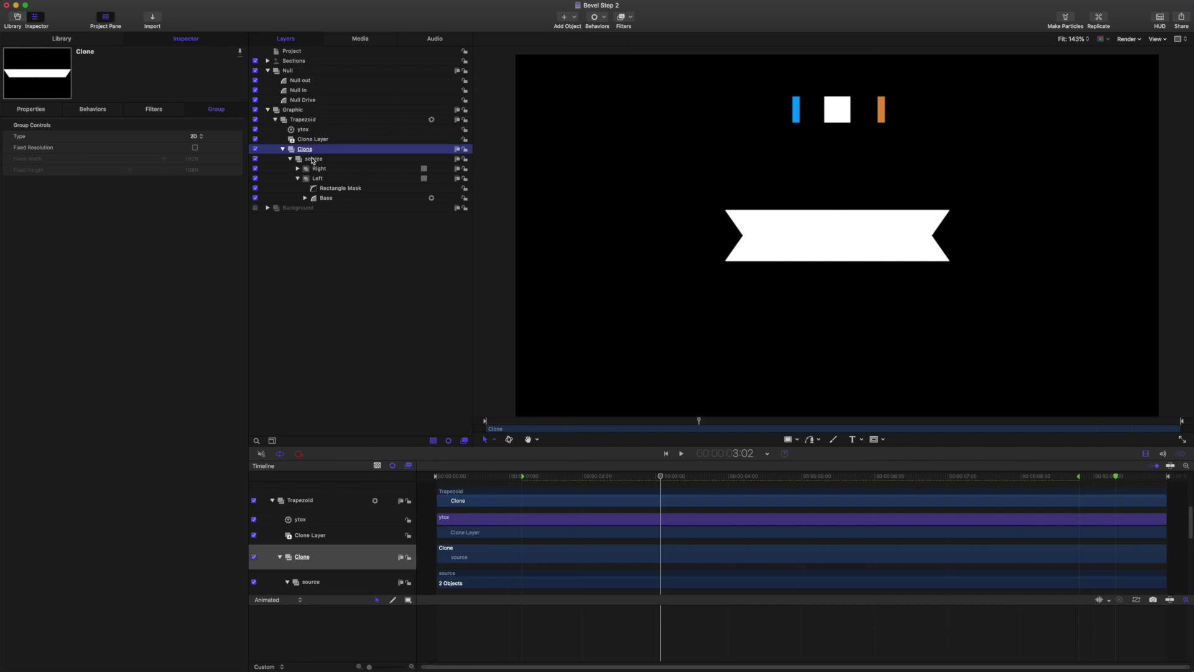
left_click(313, 159)
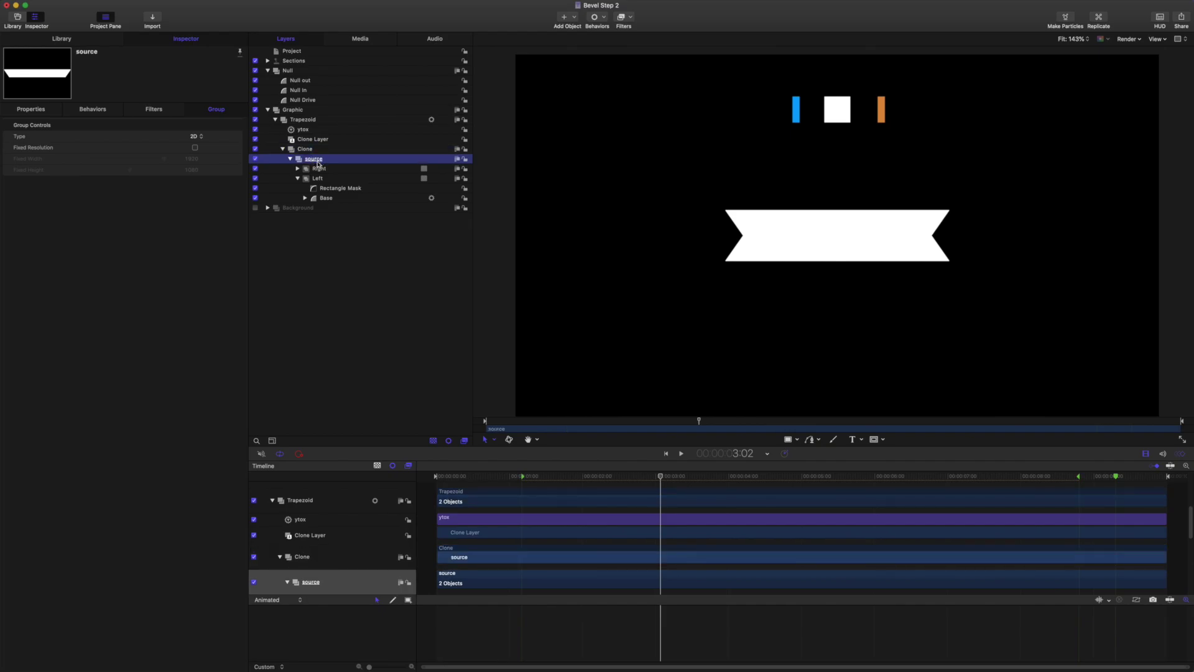
left_click(31, 109)
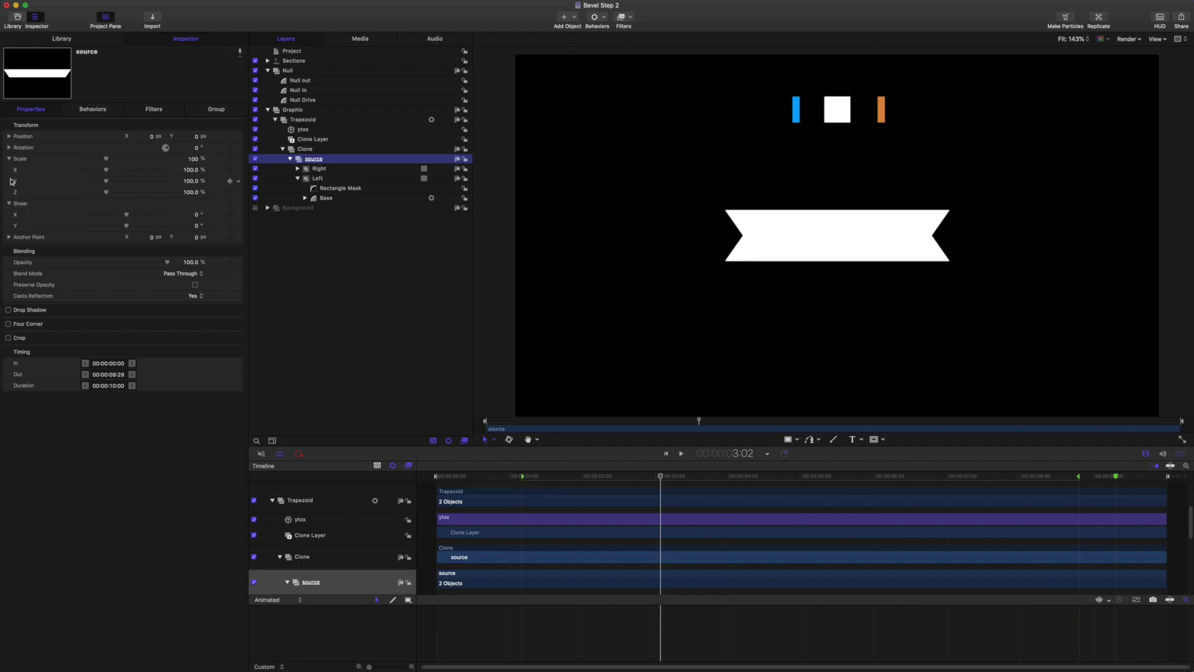
mouse_move(191, 185)
left_mouse_down()
mouse_move(224, 184)
mouse_move(183, 181)
mouse_move(193, 185)
left_mouse_up()
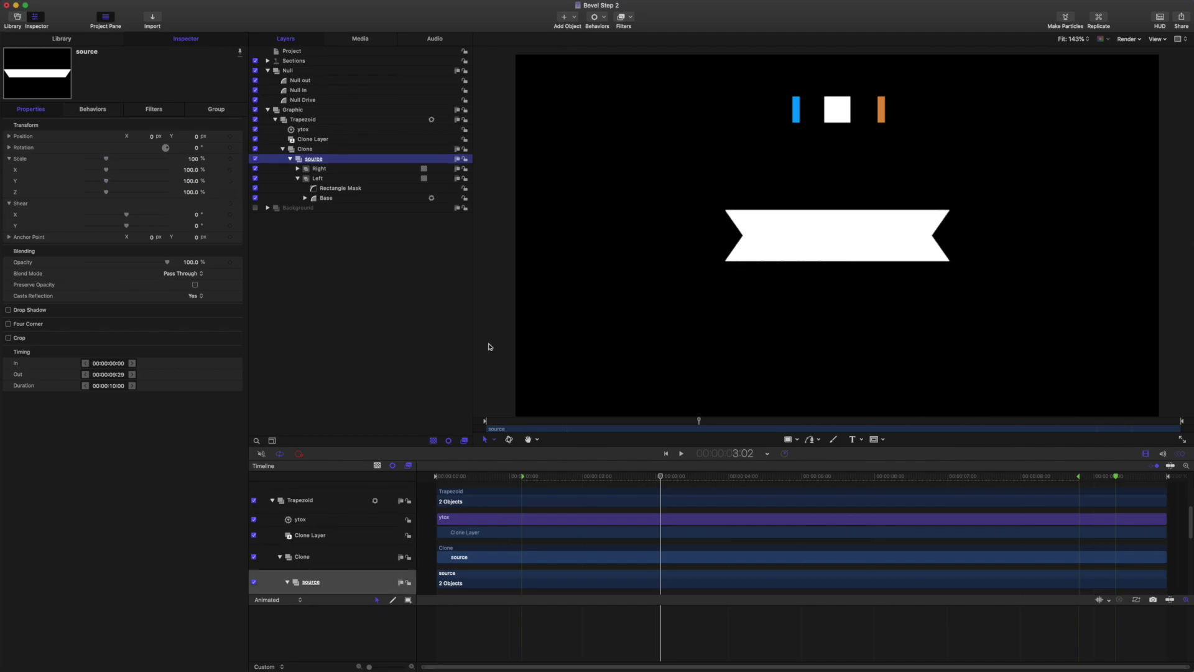
left_click(665, 454)
left_click(681, 453)
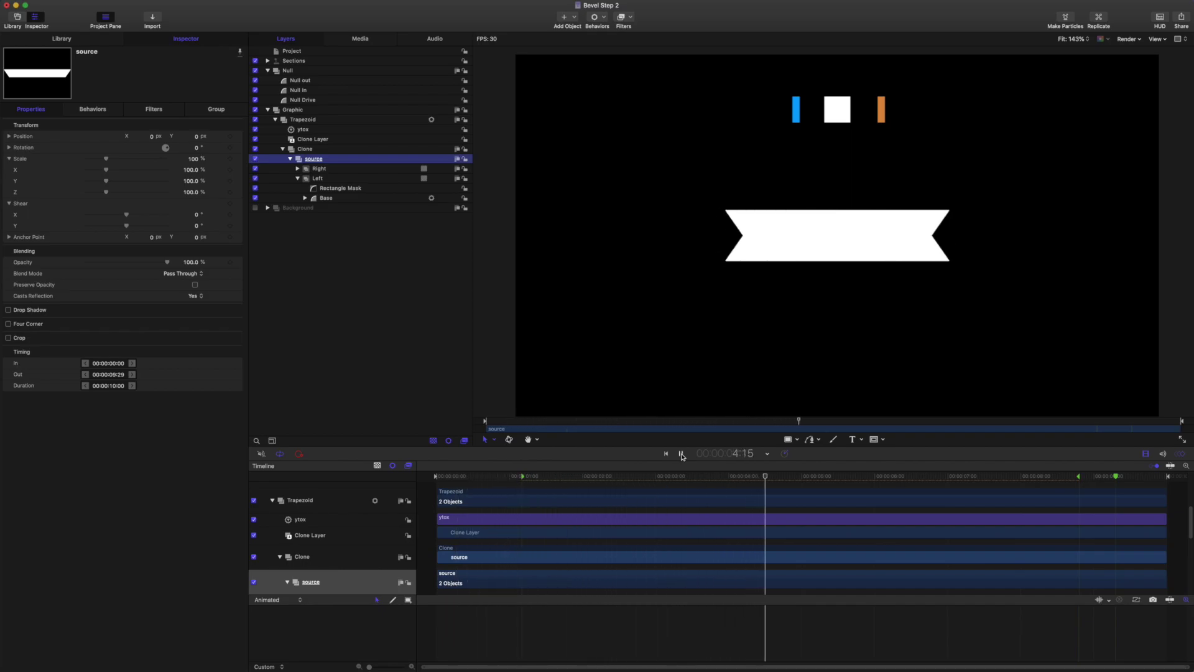
left_click(681, 454)
left_click_drag(766, 478, 524, 477)
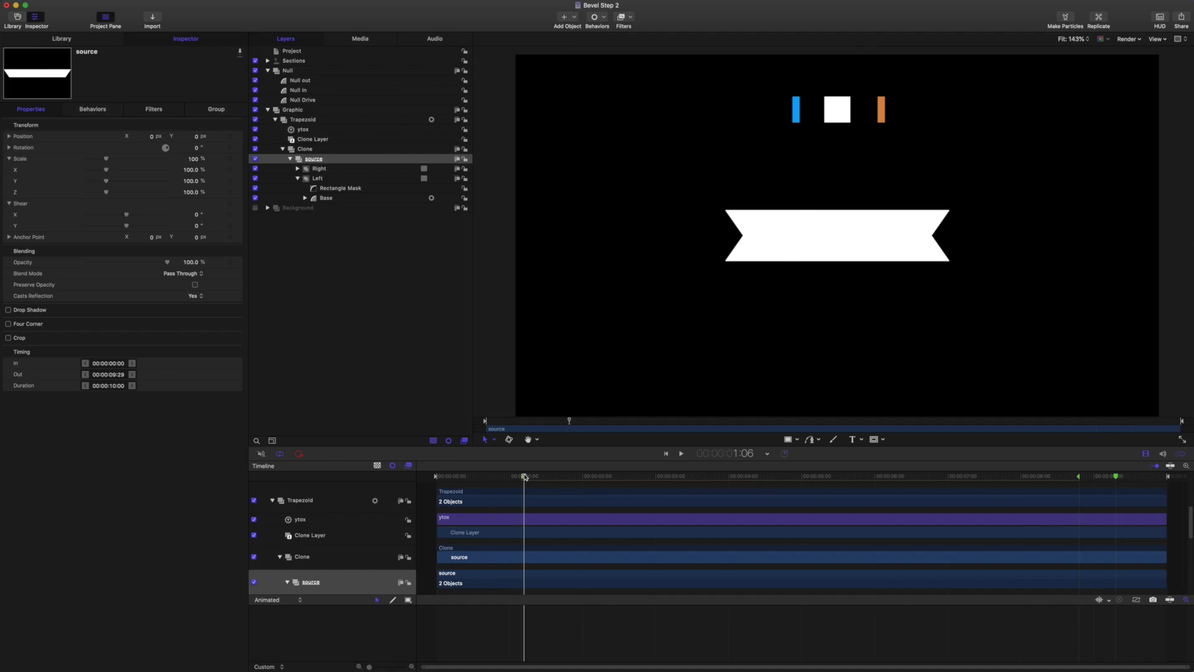